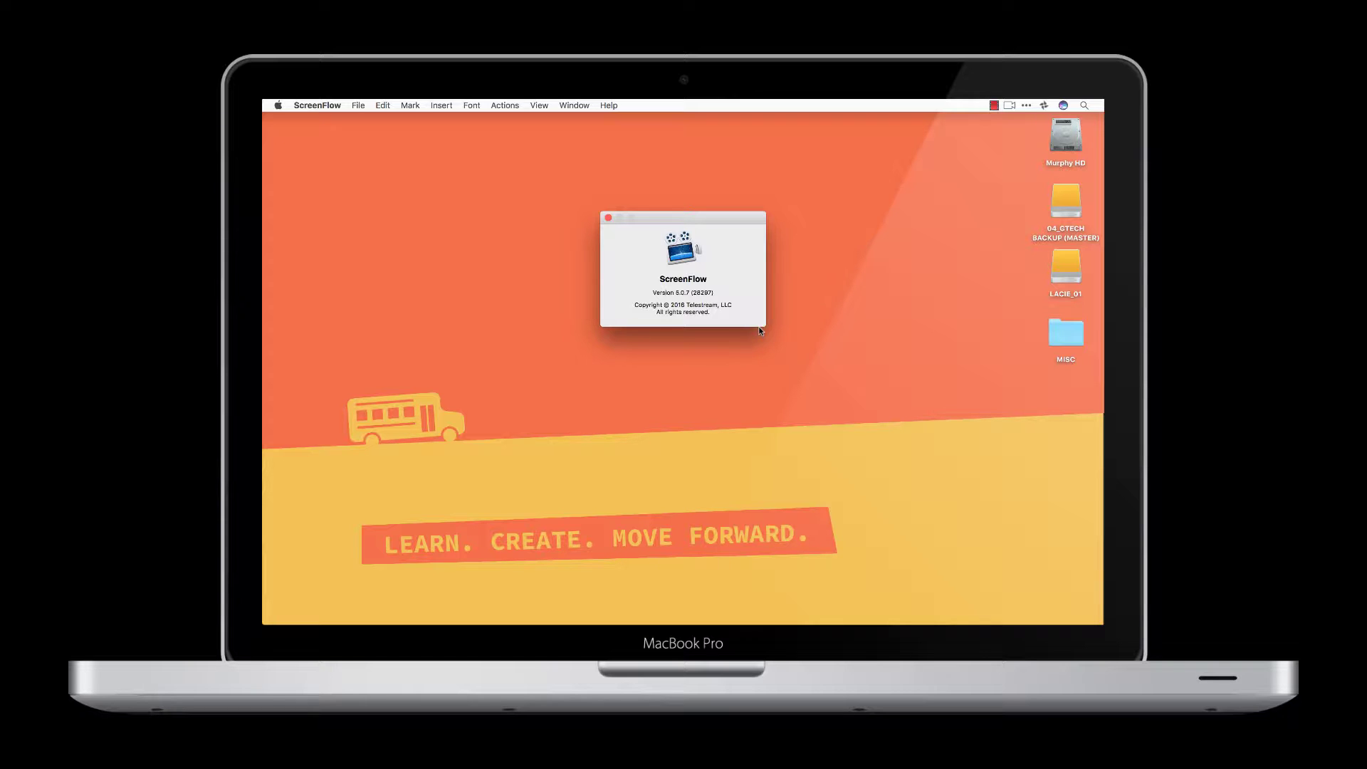
- Close the About ScreenFlow window and open the ScreenFlow menu-bar recording menu
left_click_drag(686, 223, 629, 222)
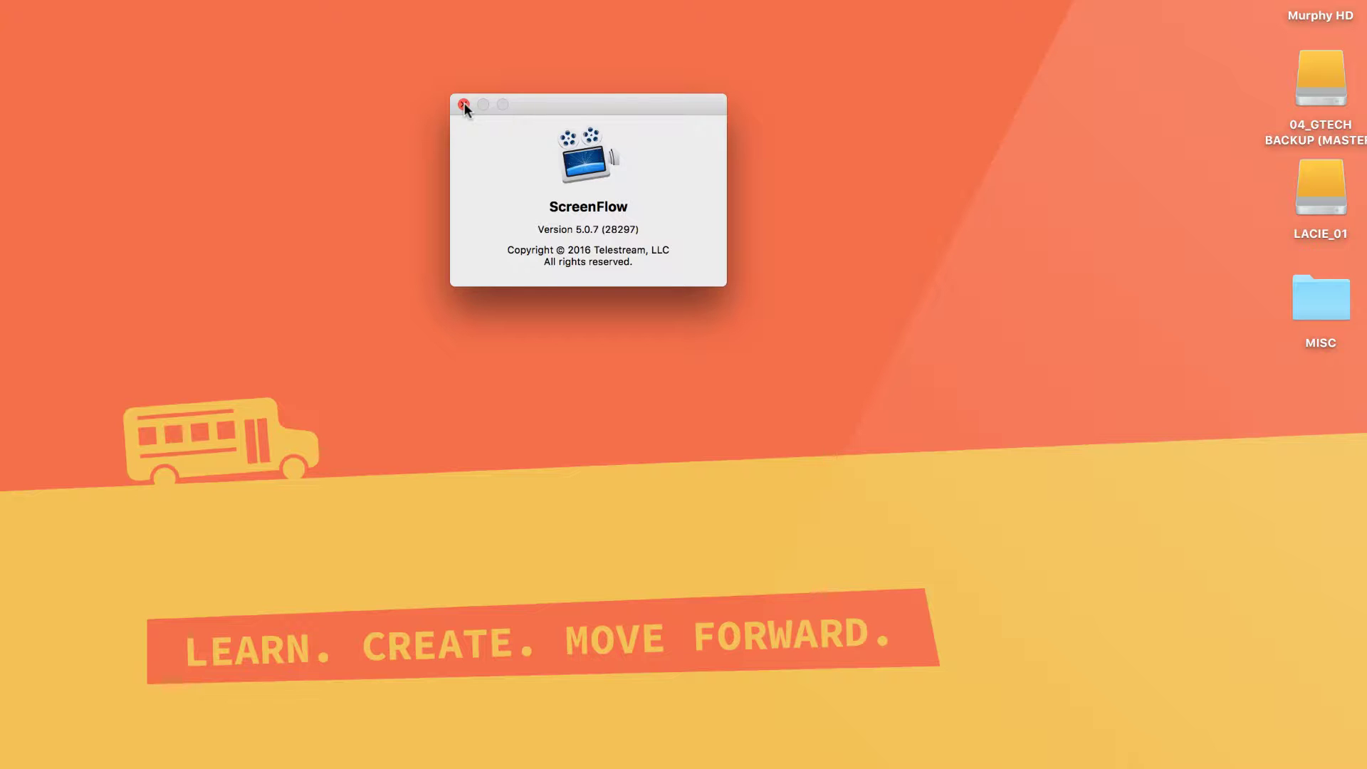
left_click(464, 104)
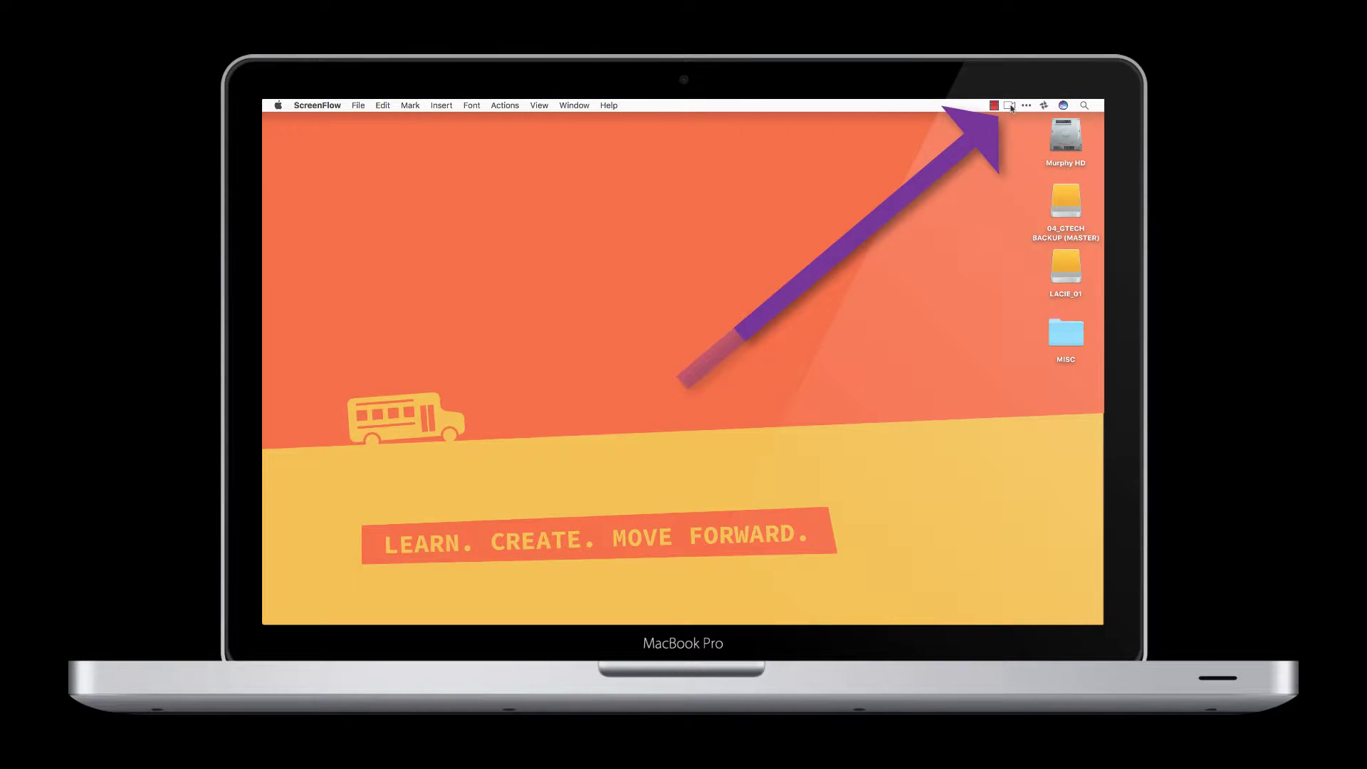
left_click(1009, 105)
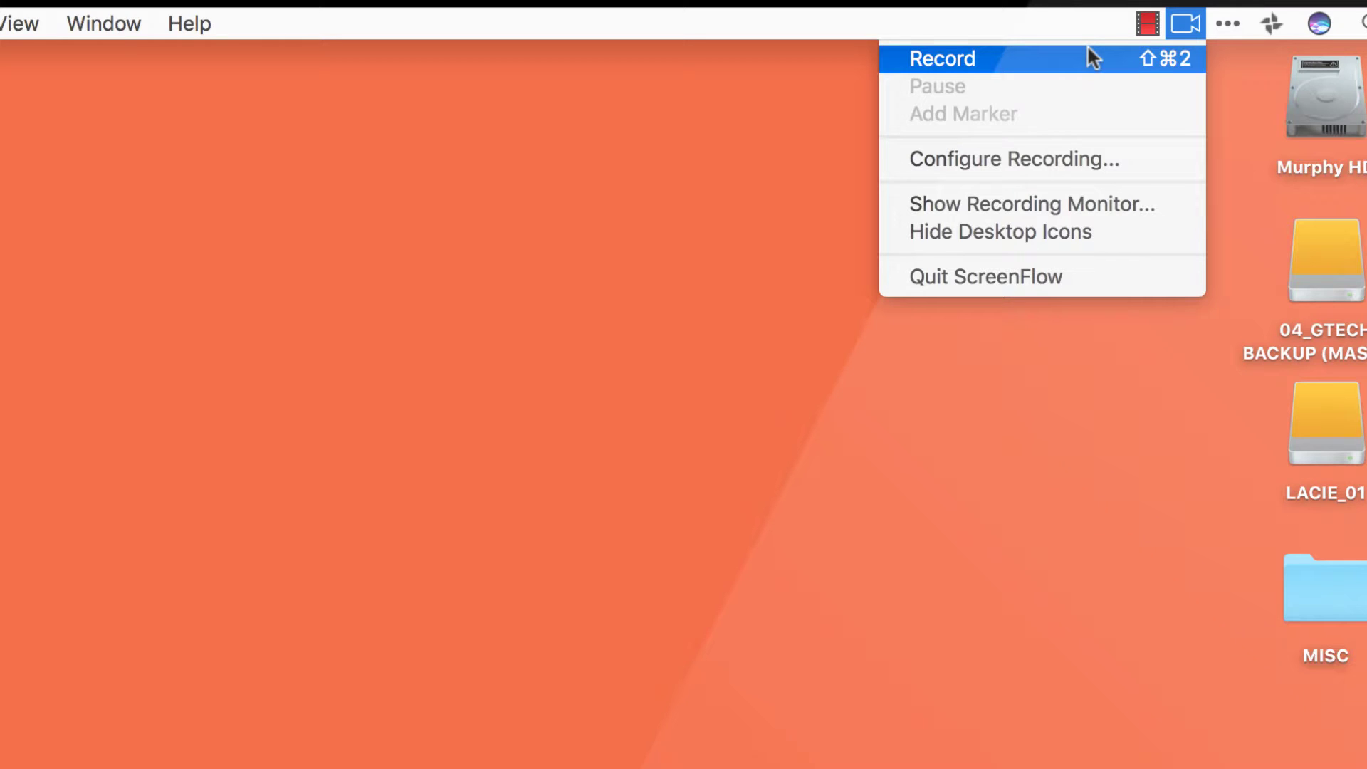
- In Configure Recording, keep Color LCD as the desktop source and the framerate at Automatic
left_click(1019, 158)
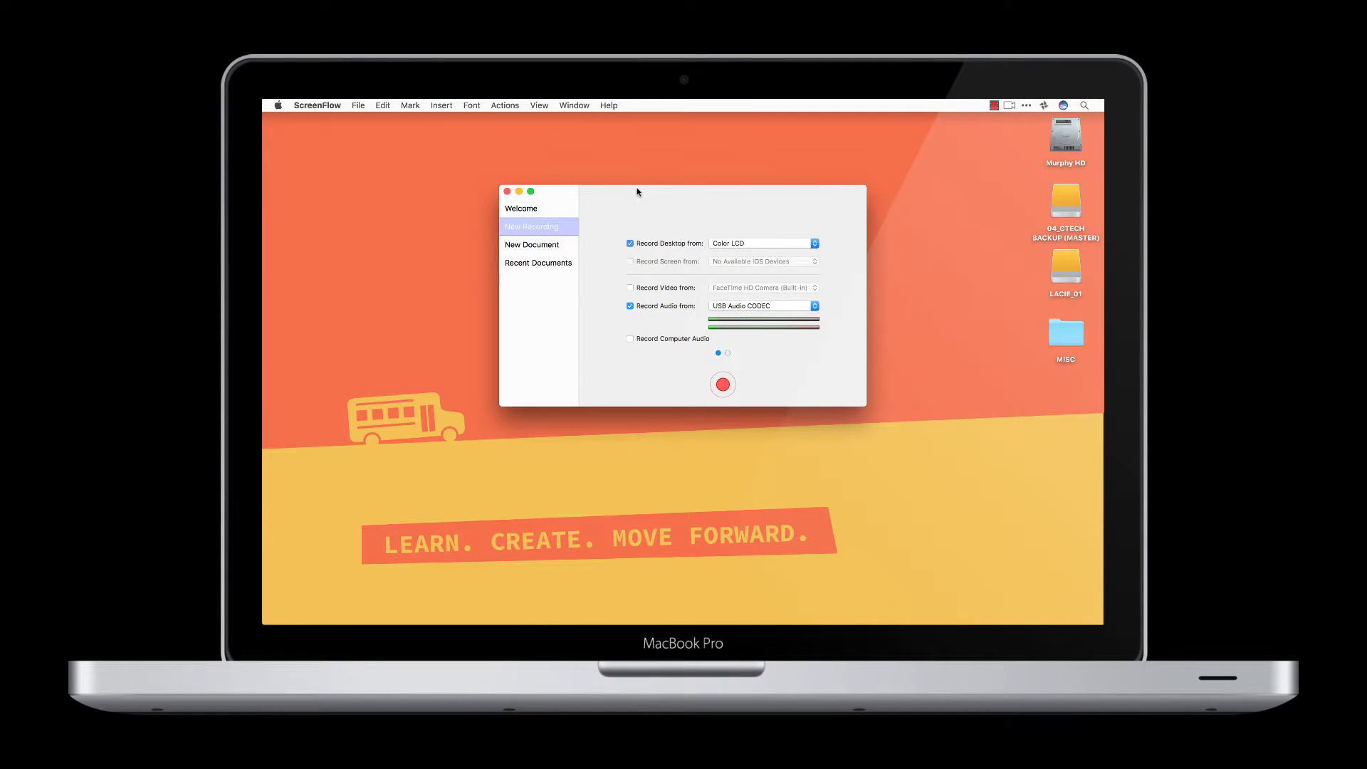
left_click(741, 245)
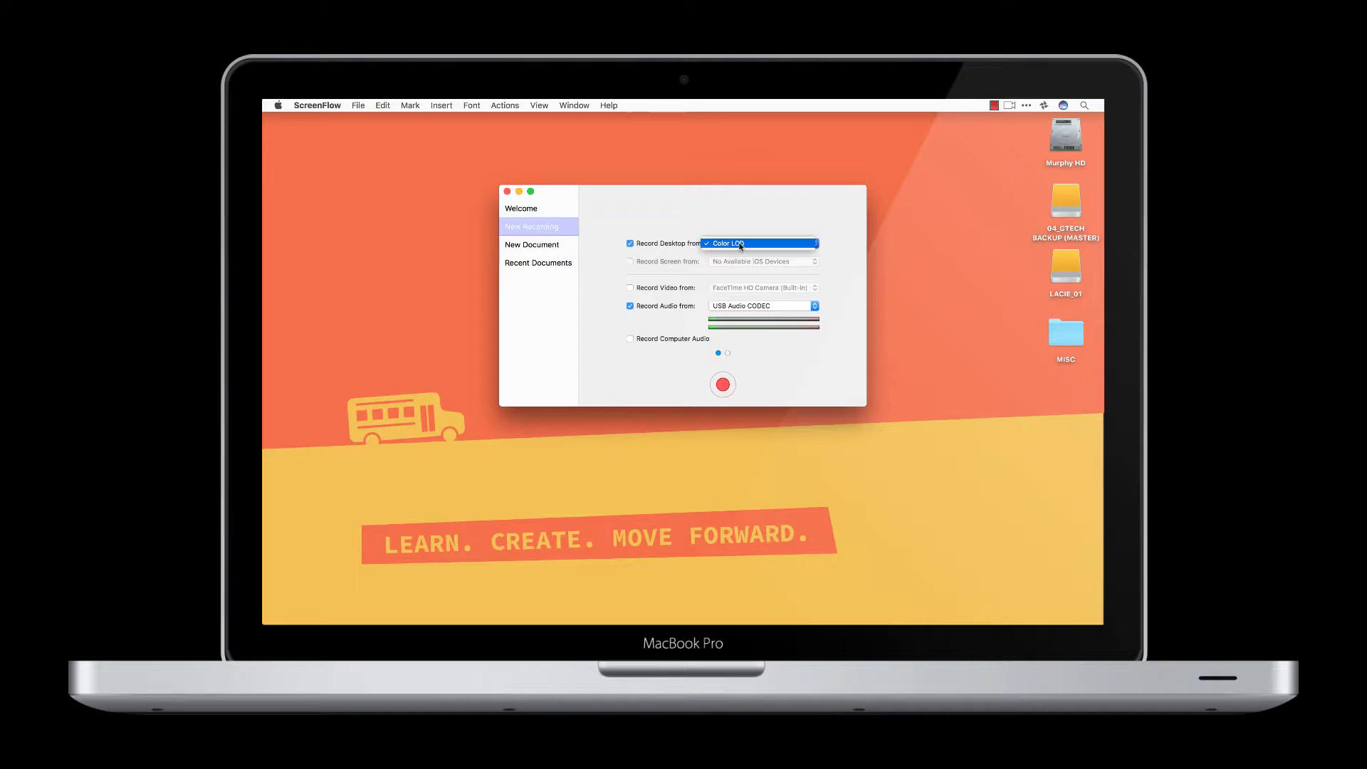
left_click(740, 245)
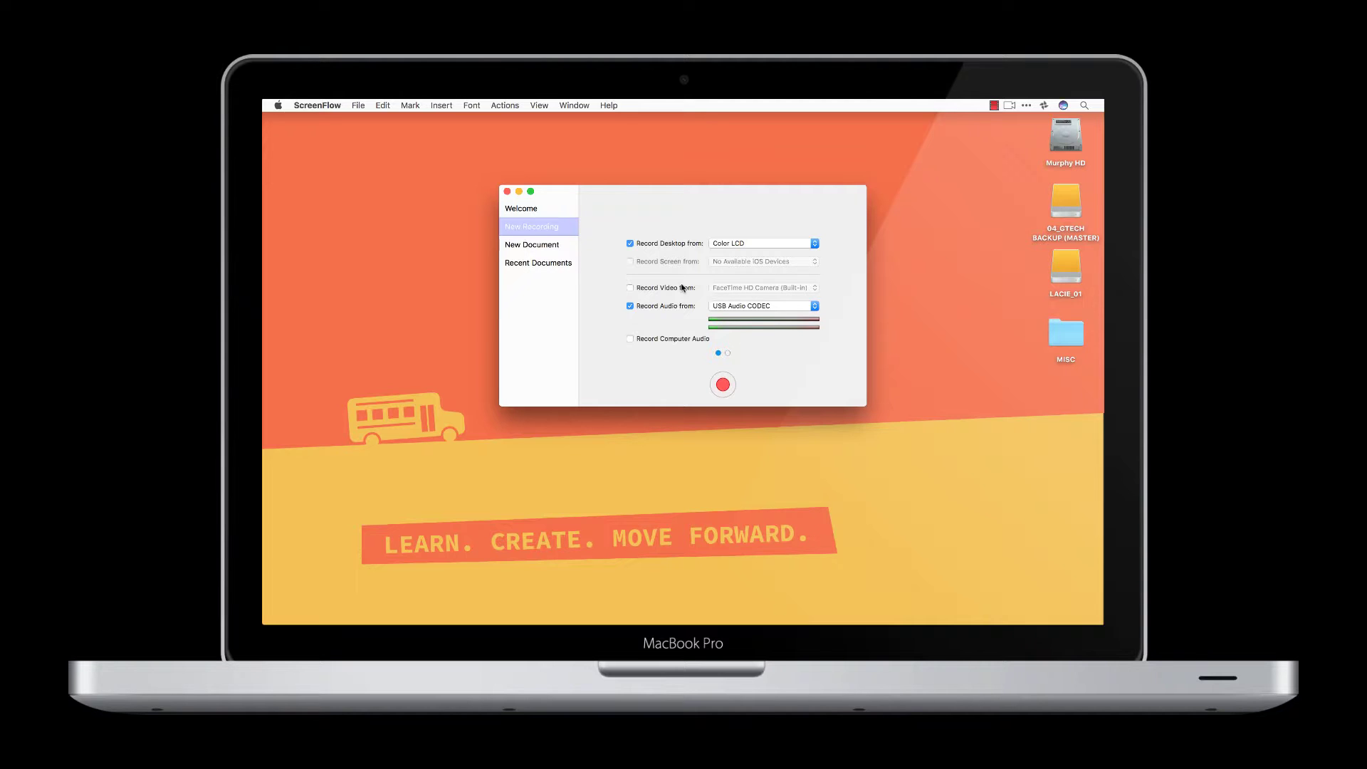
left_click(727, 353)
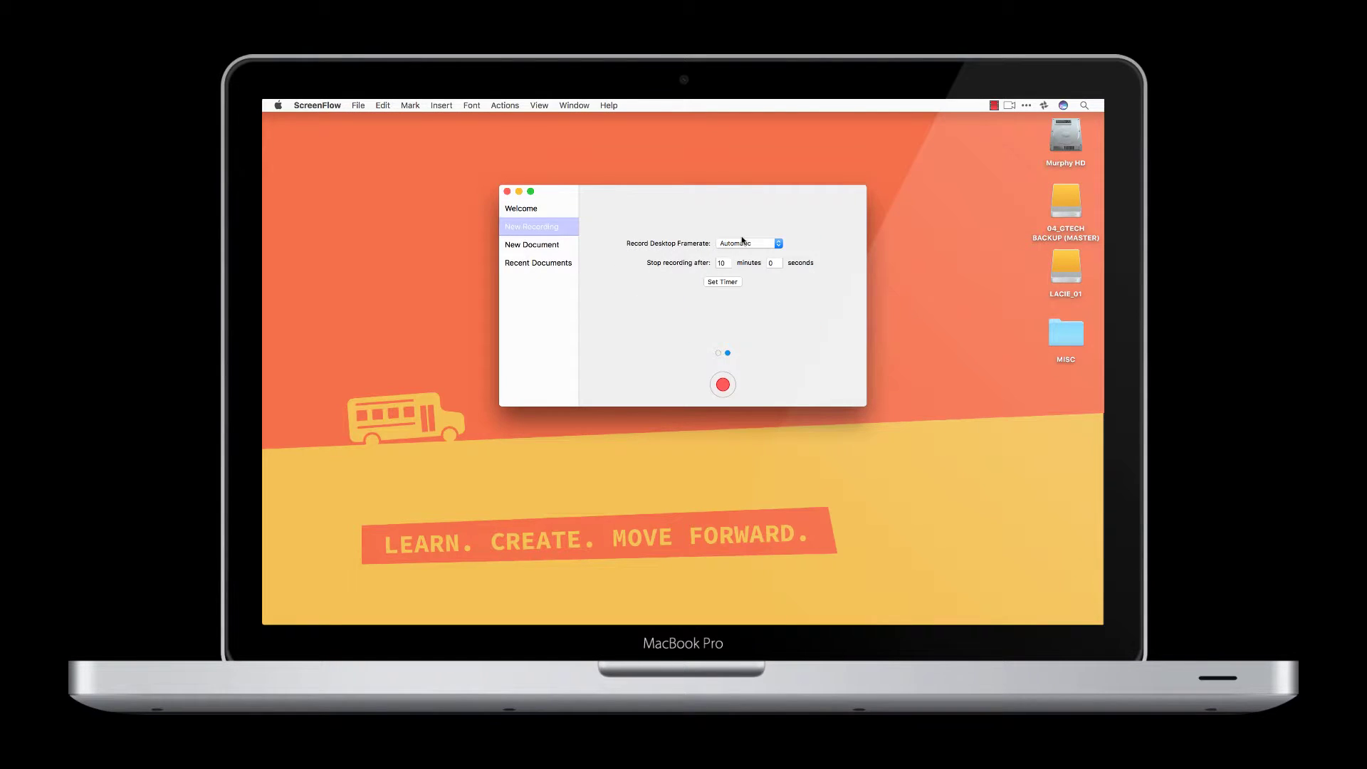
left_click(751, 245)
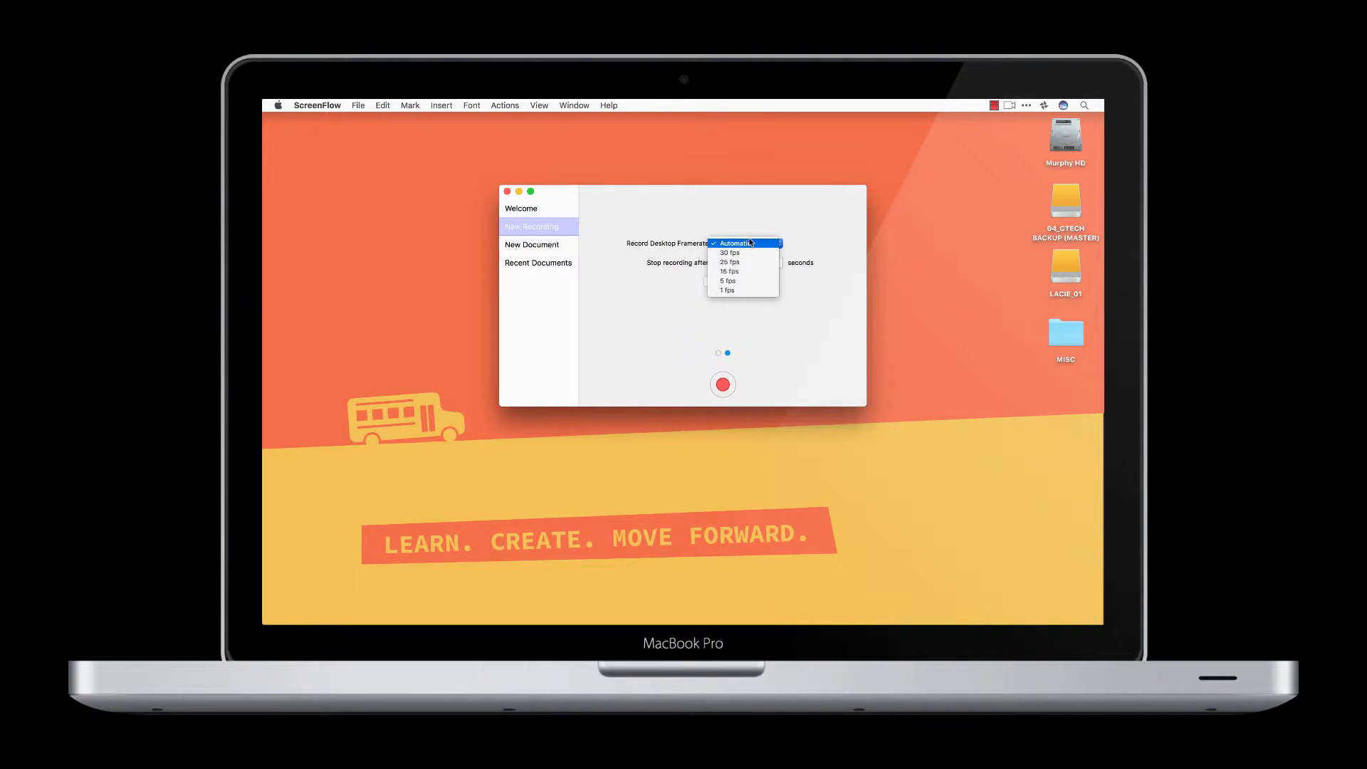
left_click(752, 228)
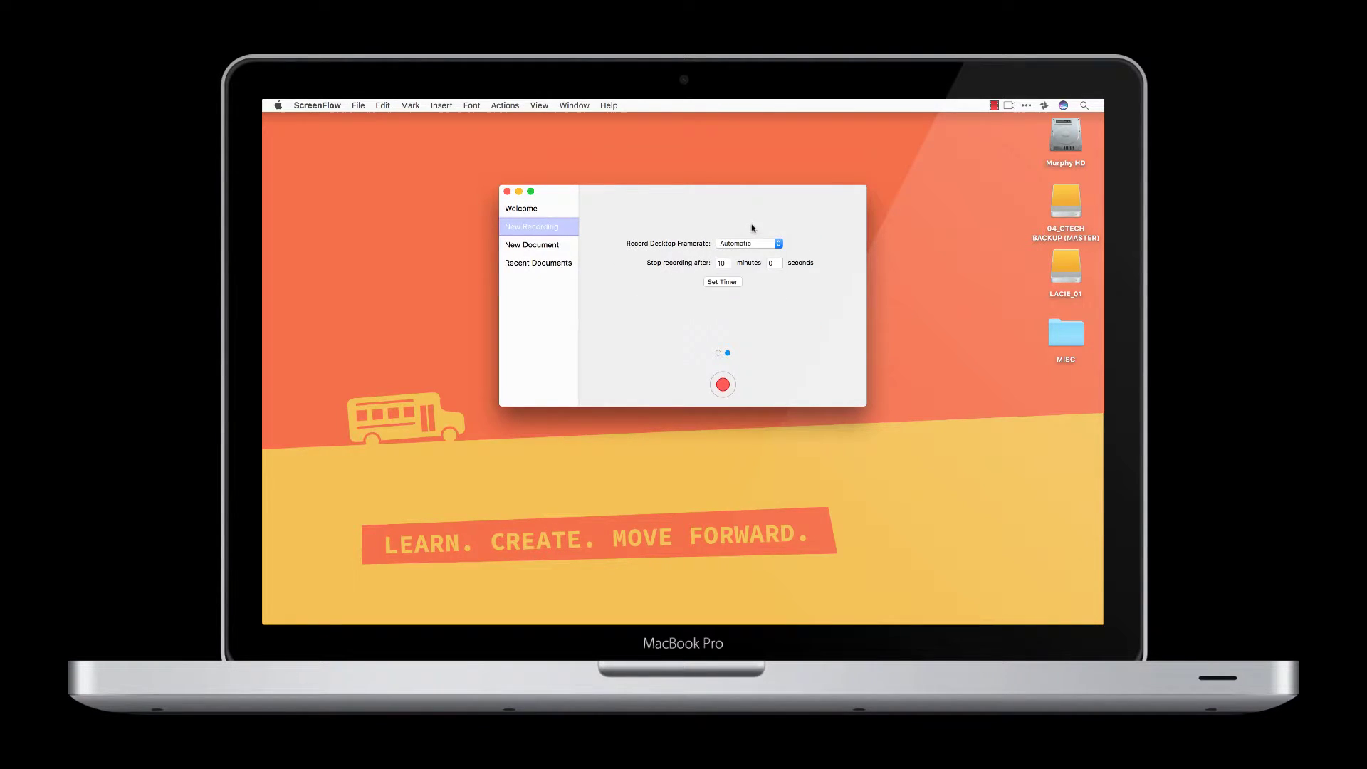
left_click(719, 353)
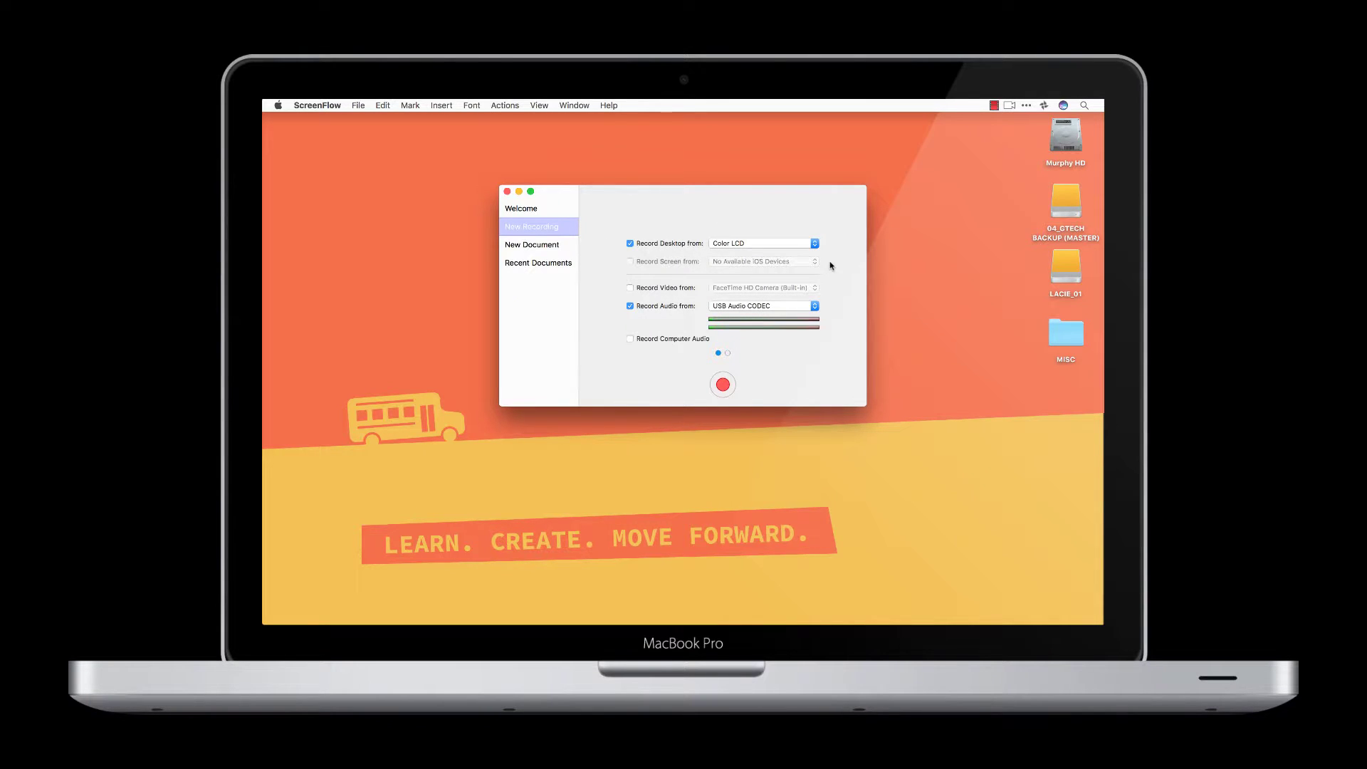
- Open 2.2_IOS DEVICES SF from Recent Documents, then close its project window
left_click(548, 245)
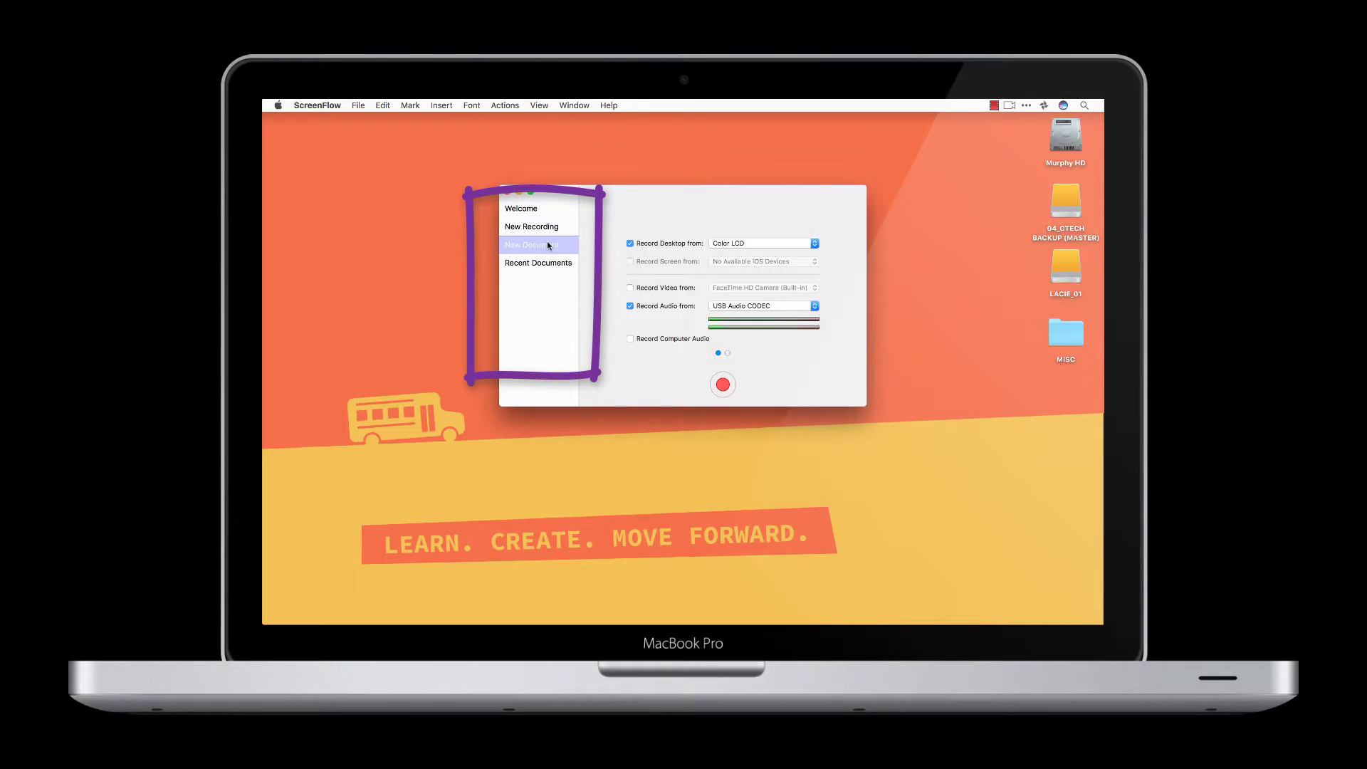
left_click(547, 261)
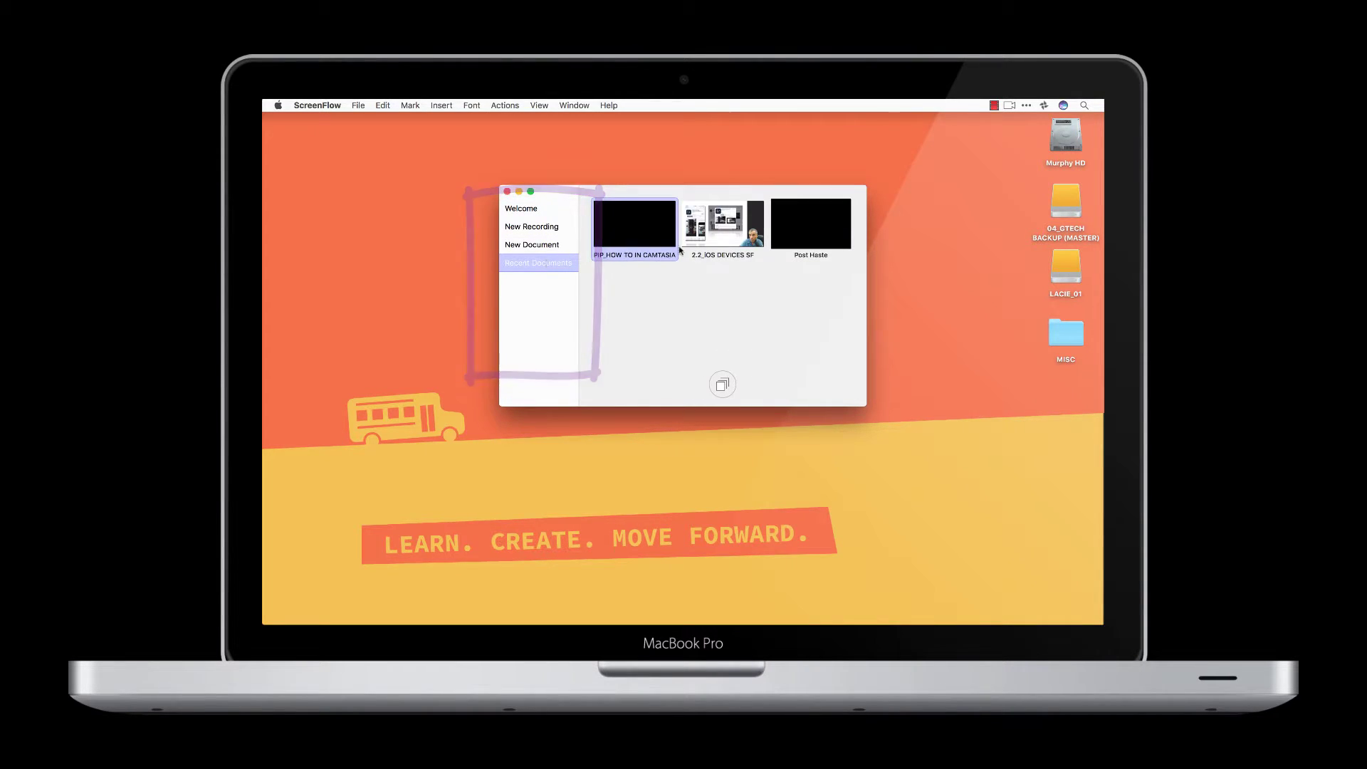
left_click(721, 242)
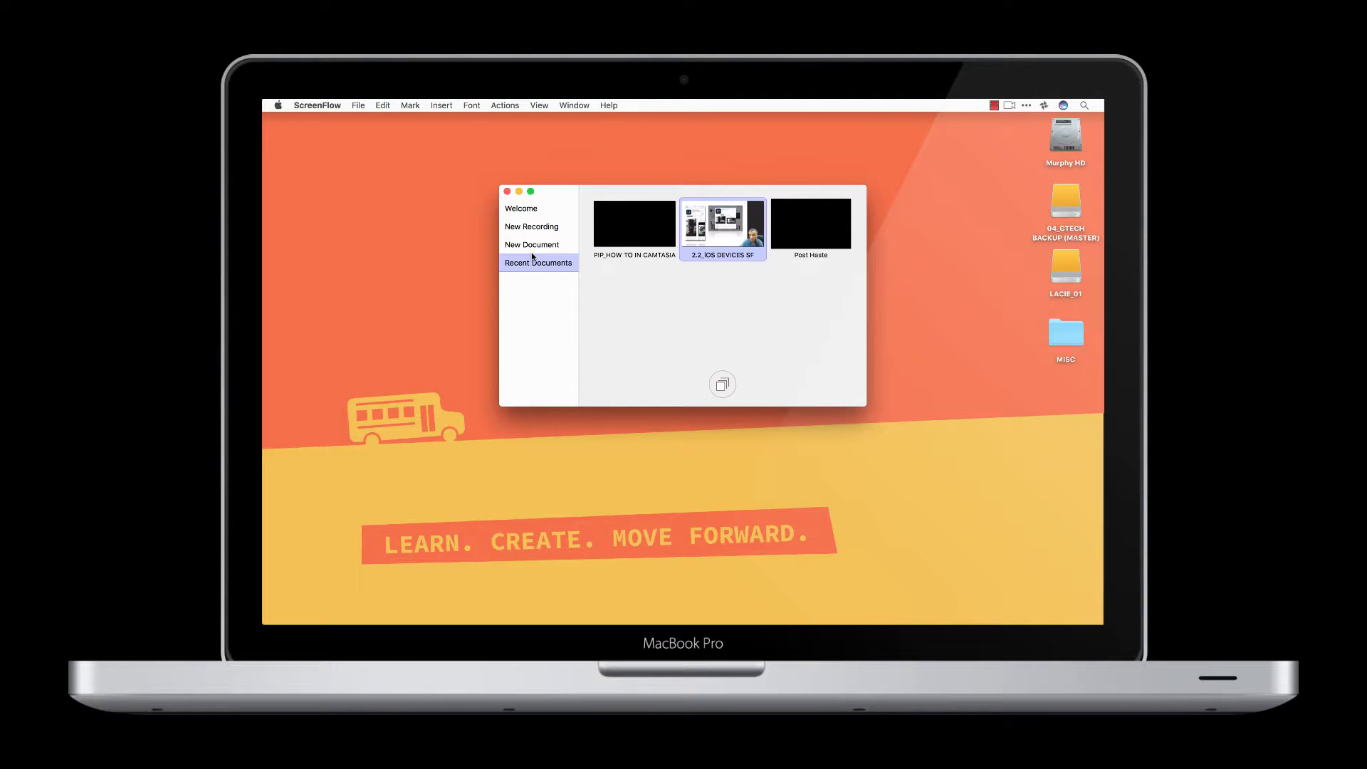
left_click(722, 382)
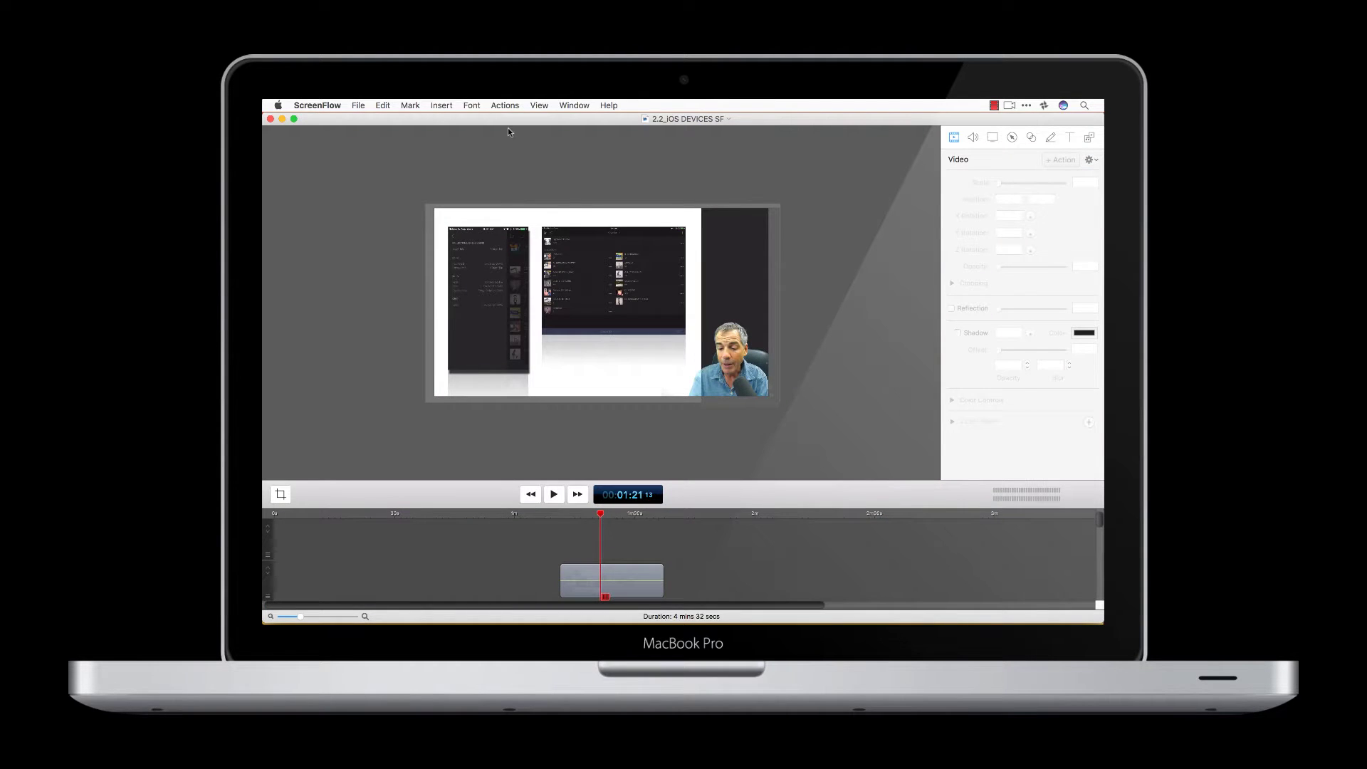
left_click_drag(507, 122, 549, 122)
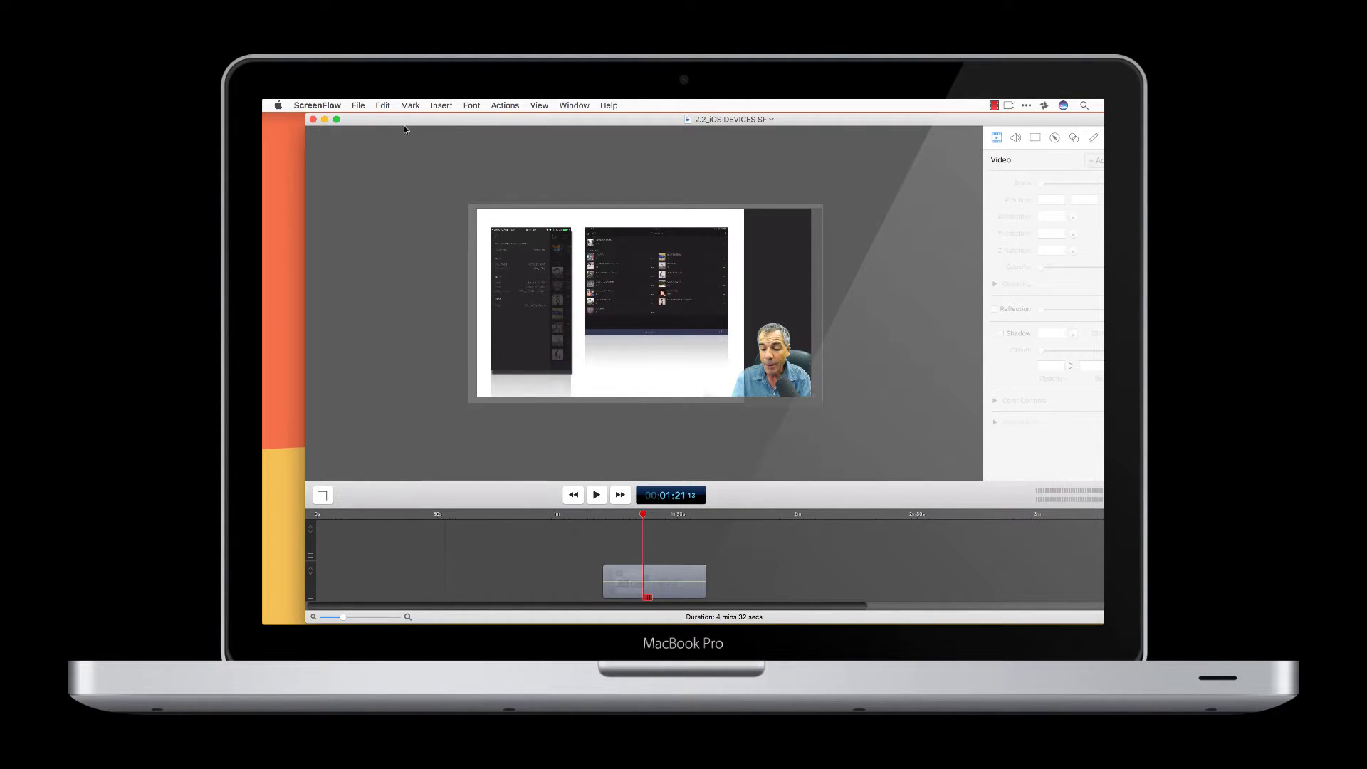
left_click(313, 119)
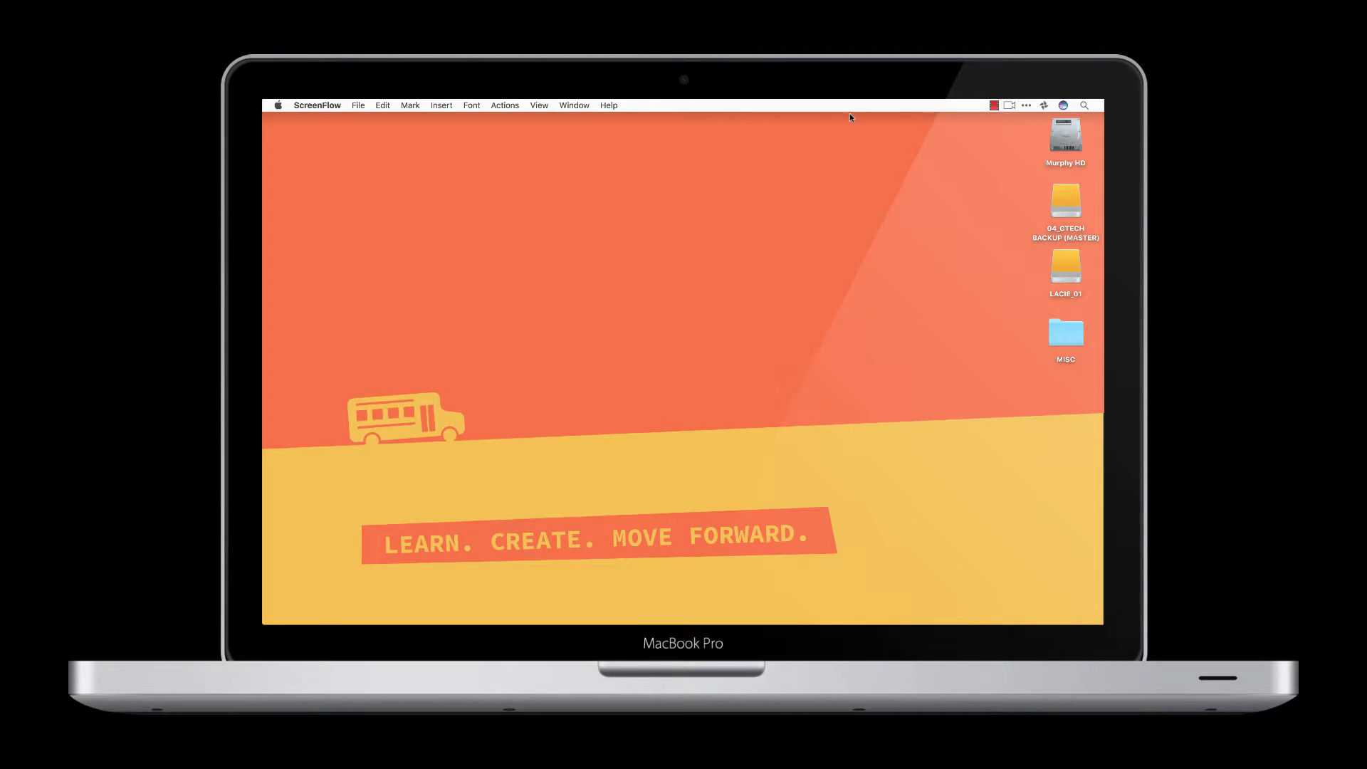
- Open Configure Recording's New Document settings and set the size preset to Screen Dimensions
left_click(1010, 105)
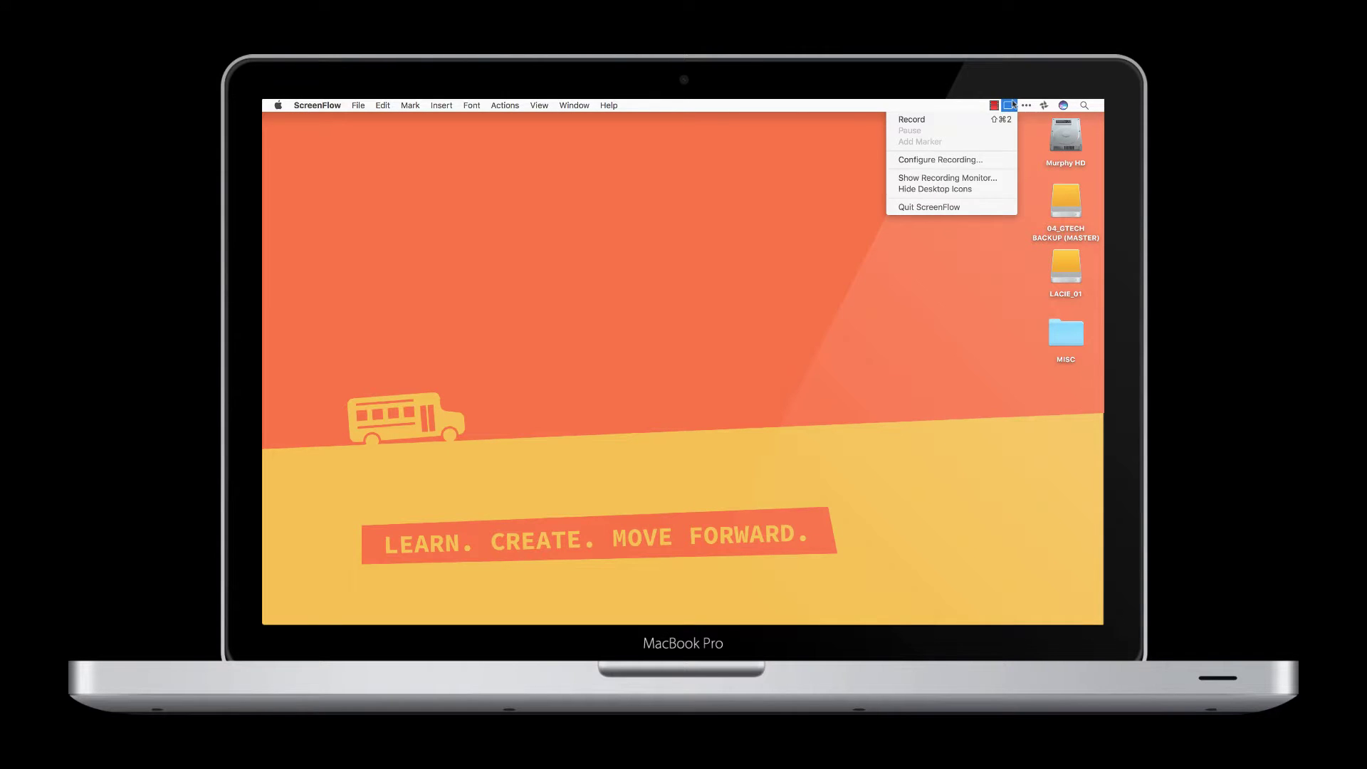
left_click(969, 159)
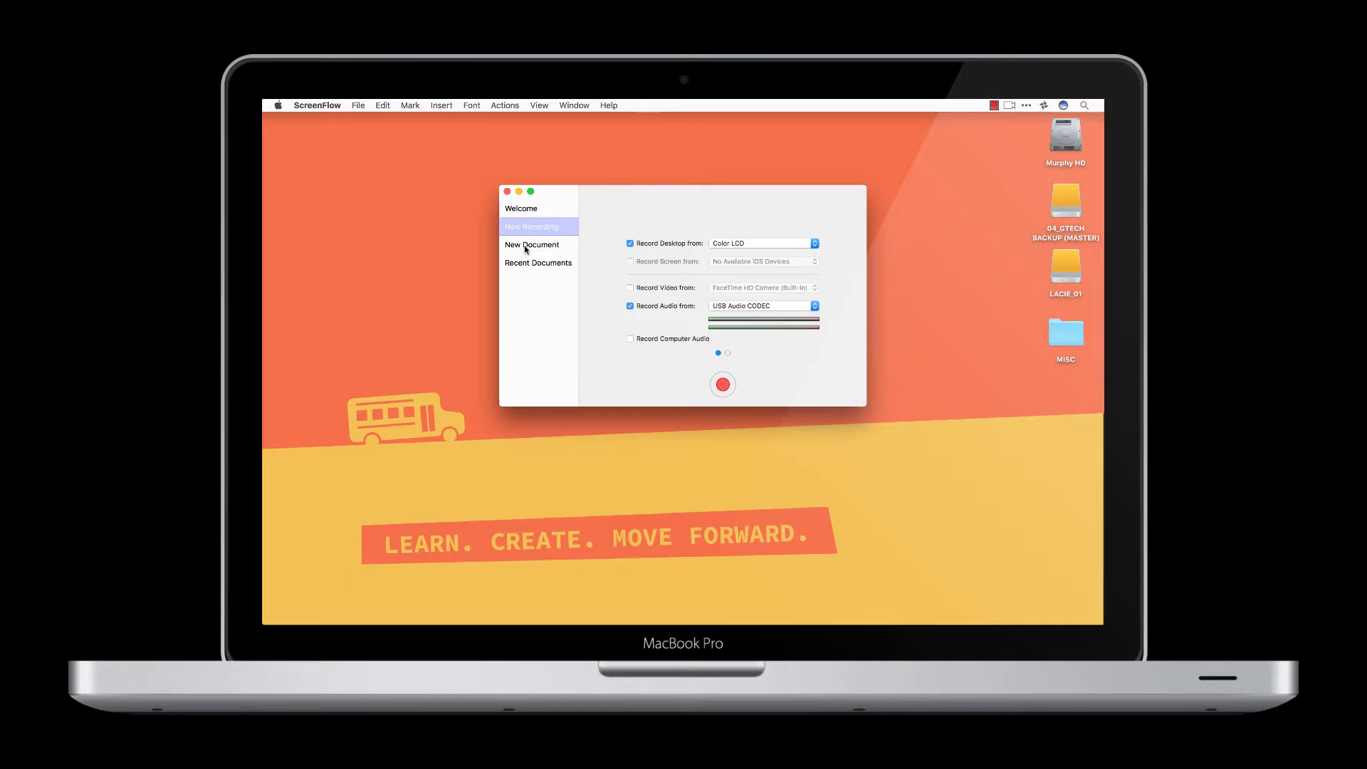
left_click(527, 245)
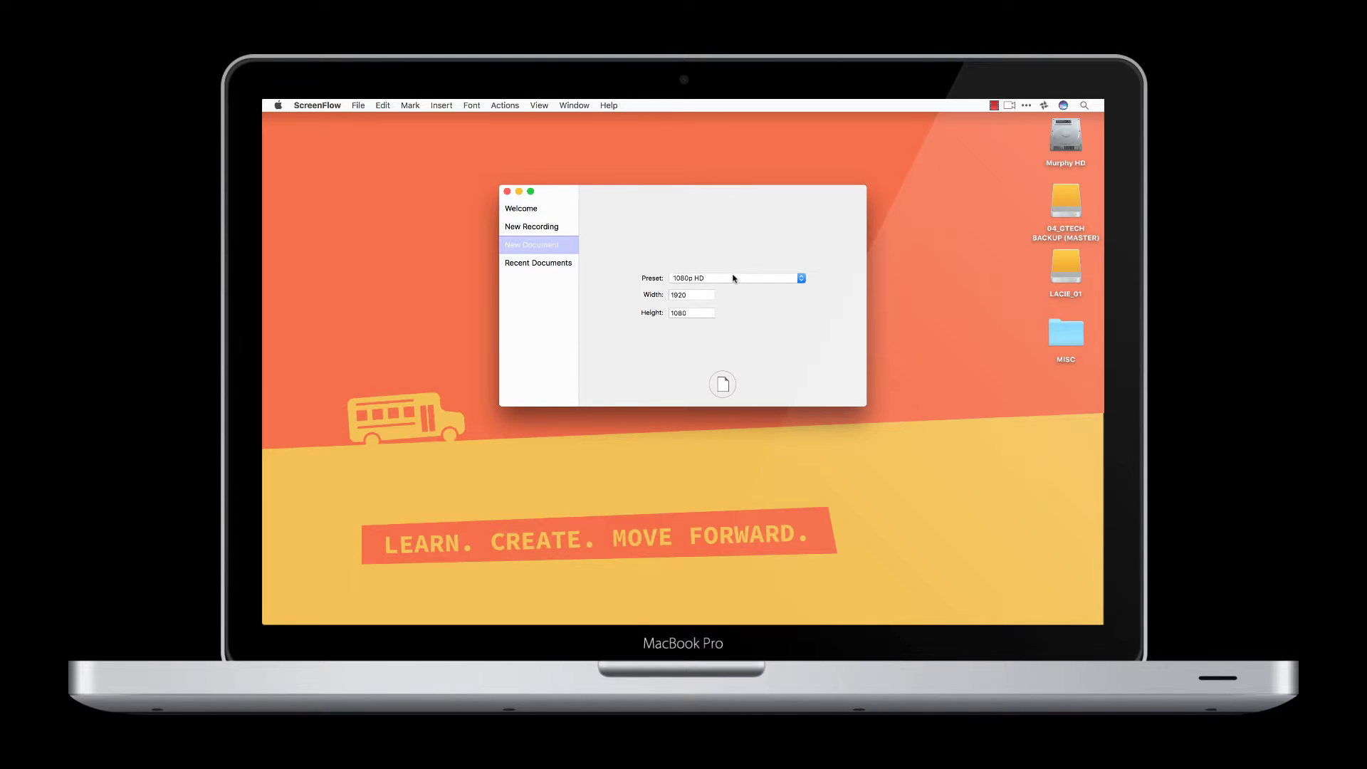
left_click(734, 278)
left_click(741, 268)
- Change the preset to 1080p HD (1920×1080), create the blank document, then close it
left_click(543, 227)
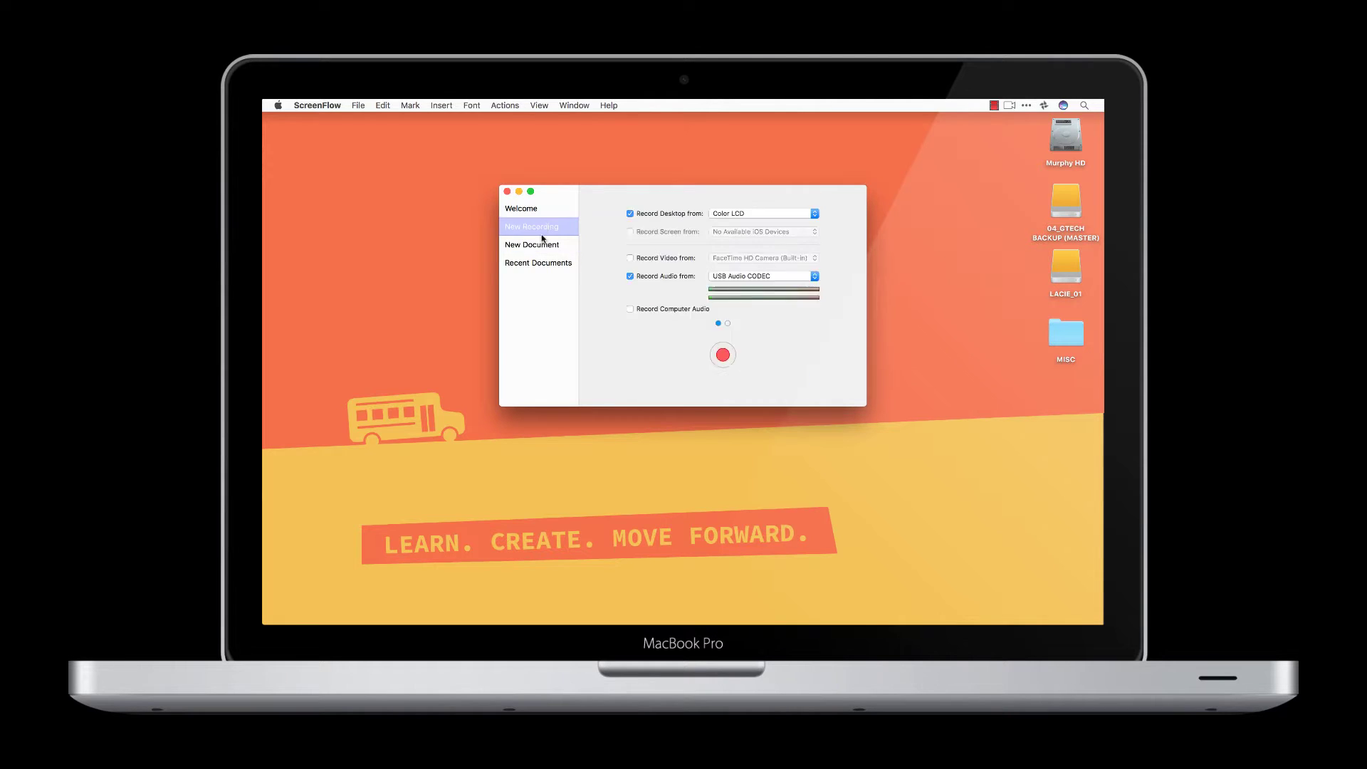
left_click(541, 245)
left_click(694, 278)
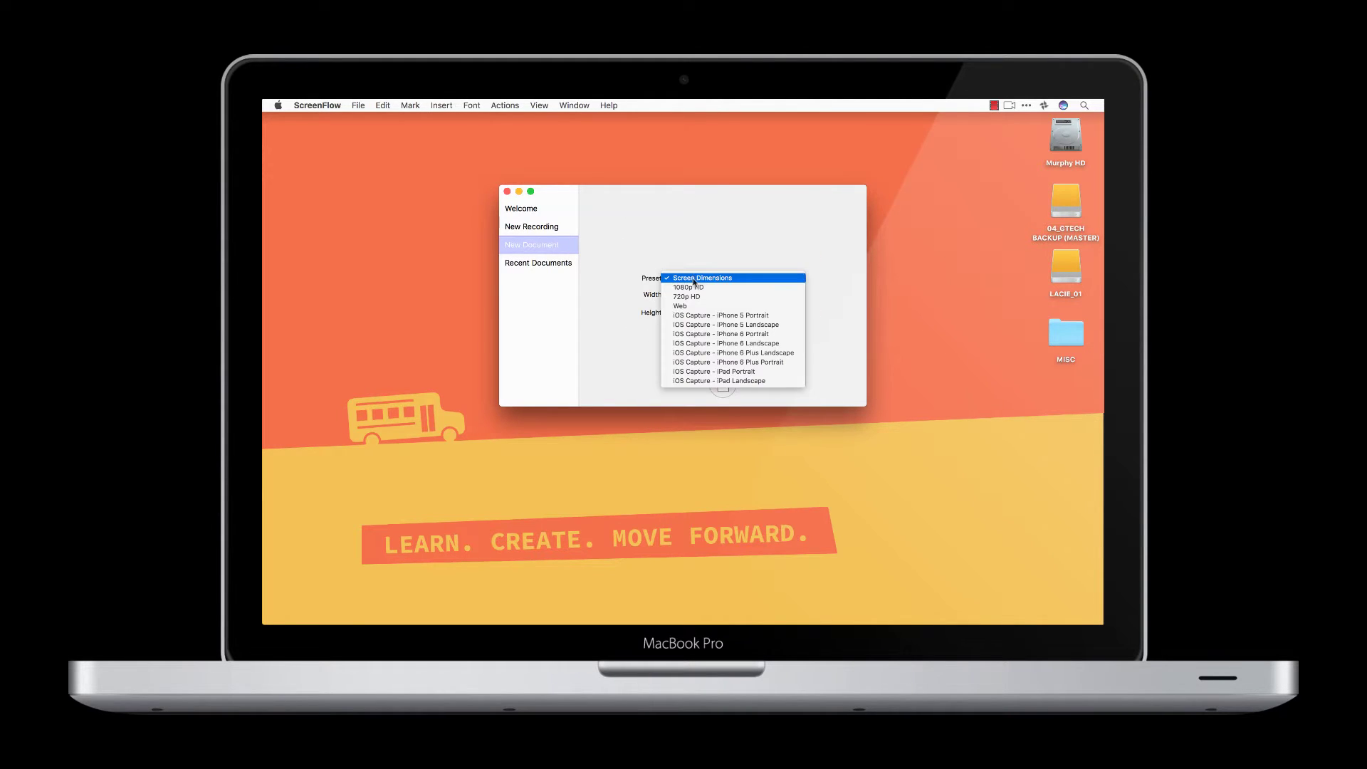
left_click(761, 287)
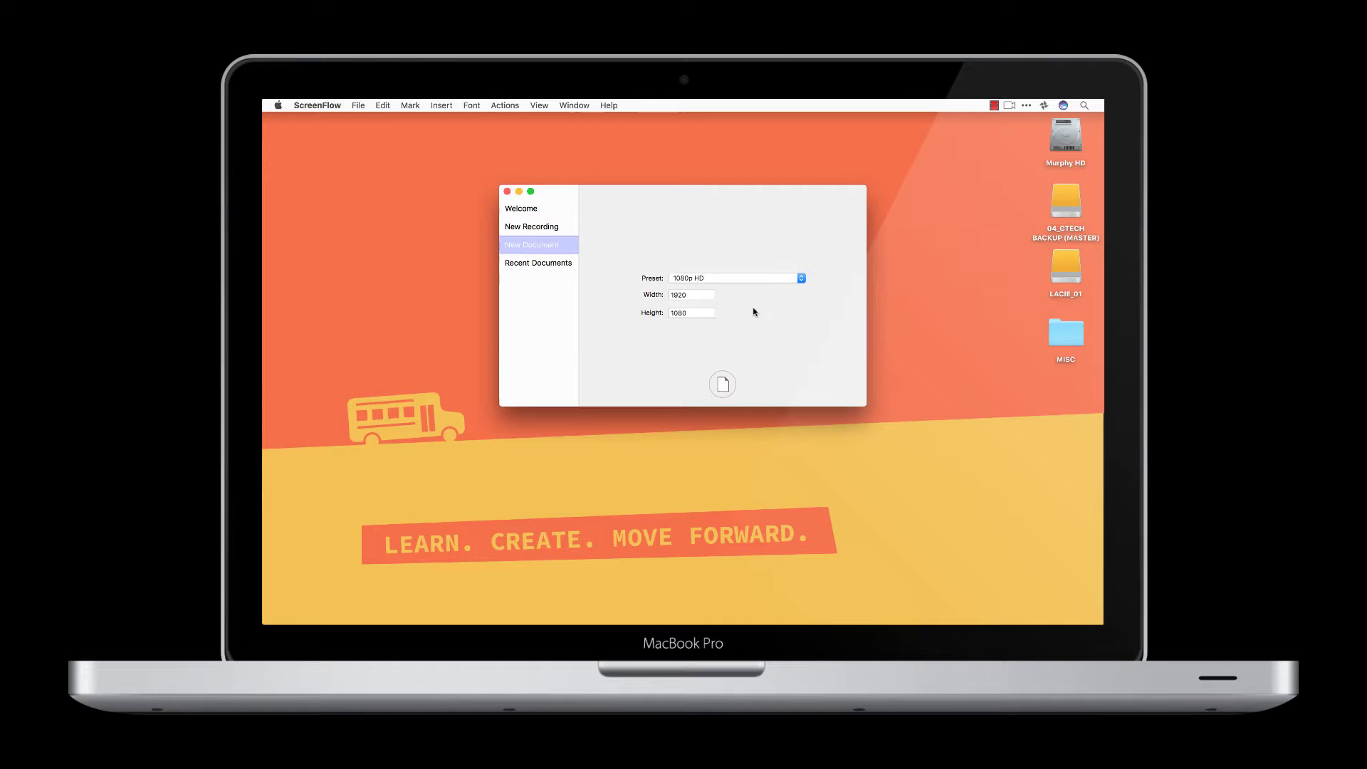
left_click(723, 385)
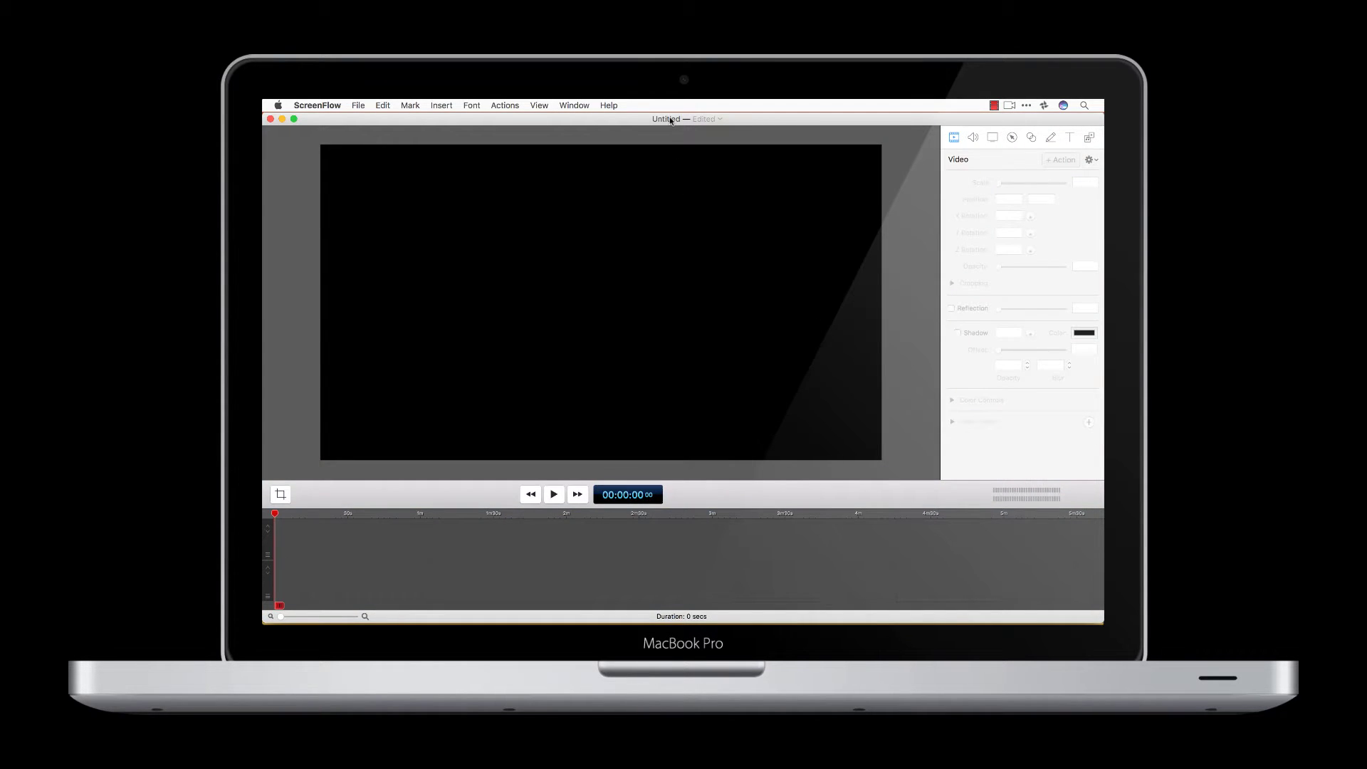
left_click_drag(672, 117, 734, 115)
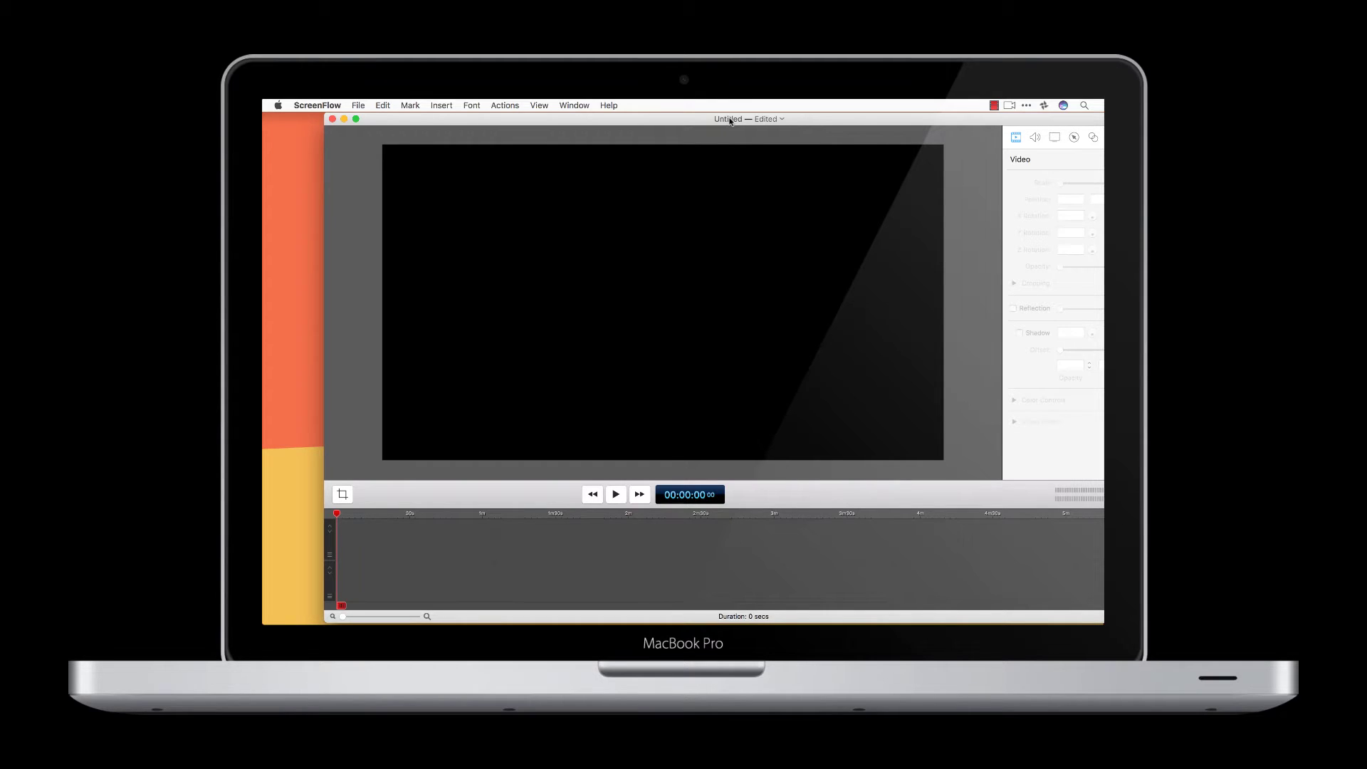
left_click(332, 119)
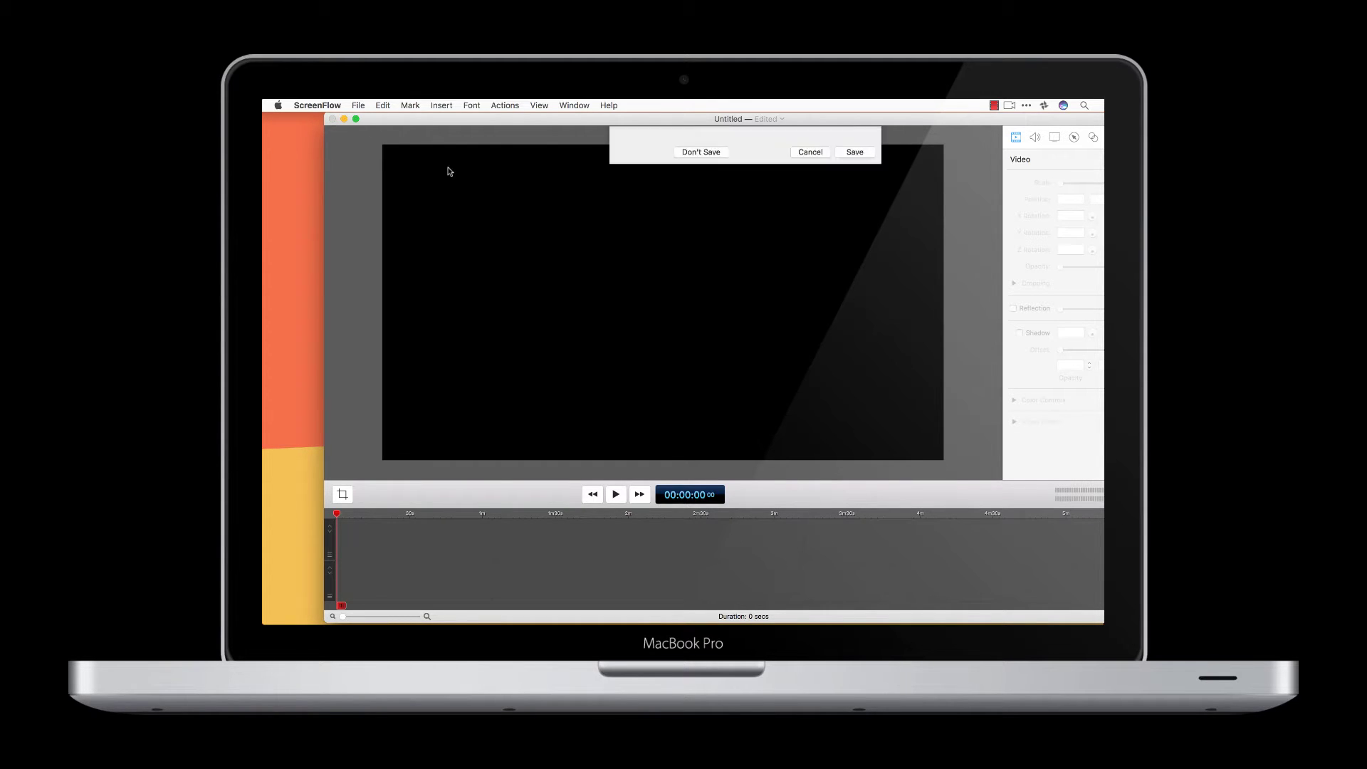
- Discard the untitled document without saving and create a new blank 1080p HD document
left_click(703, 257)
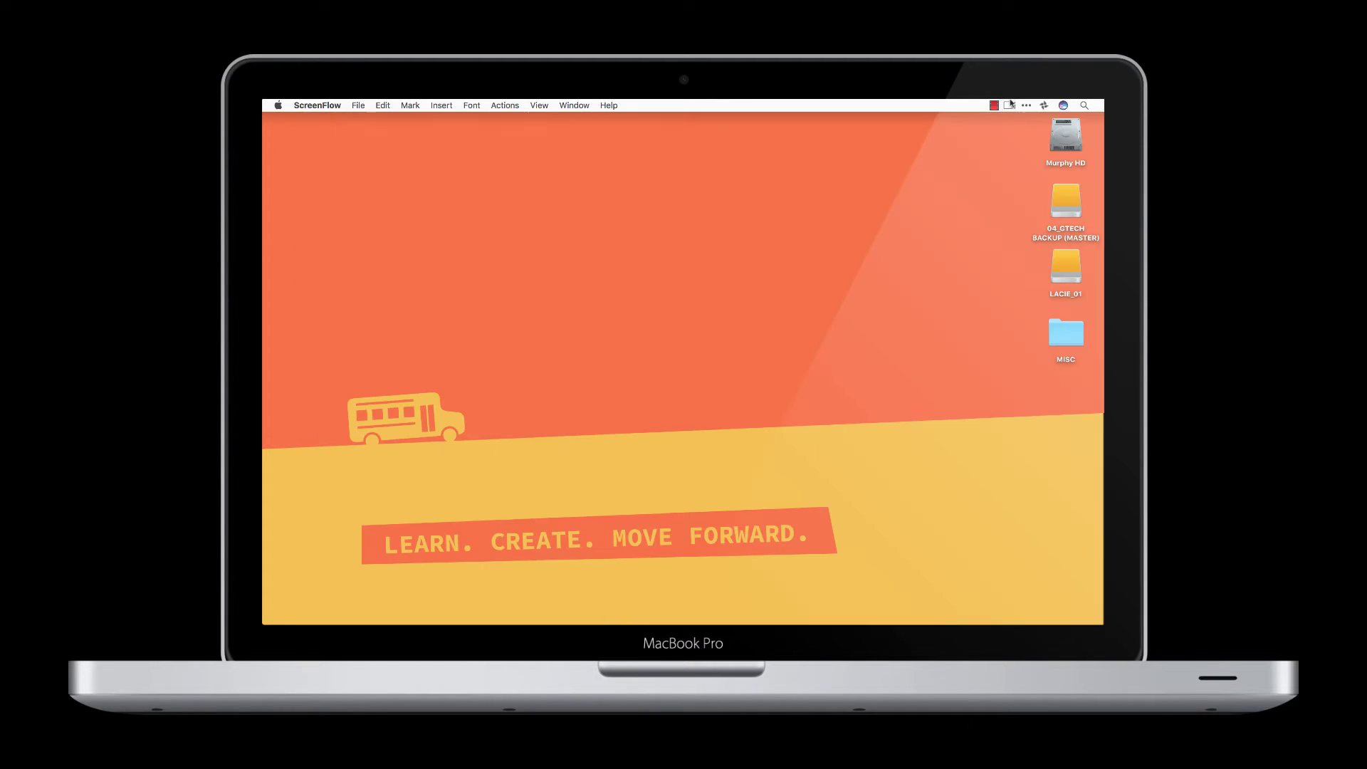
left_click(1010, 104)
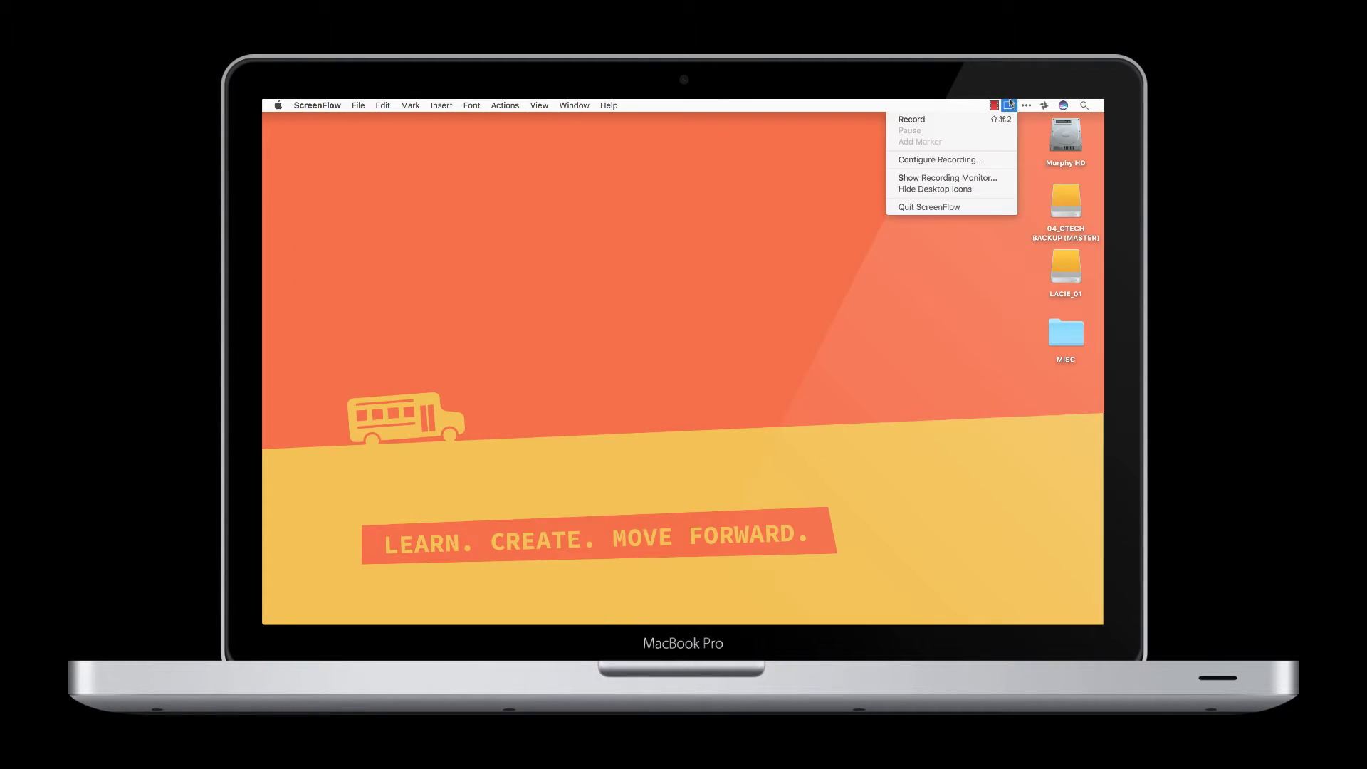
left_click(974, 160)
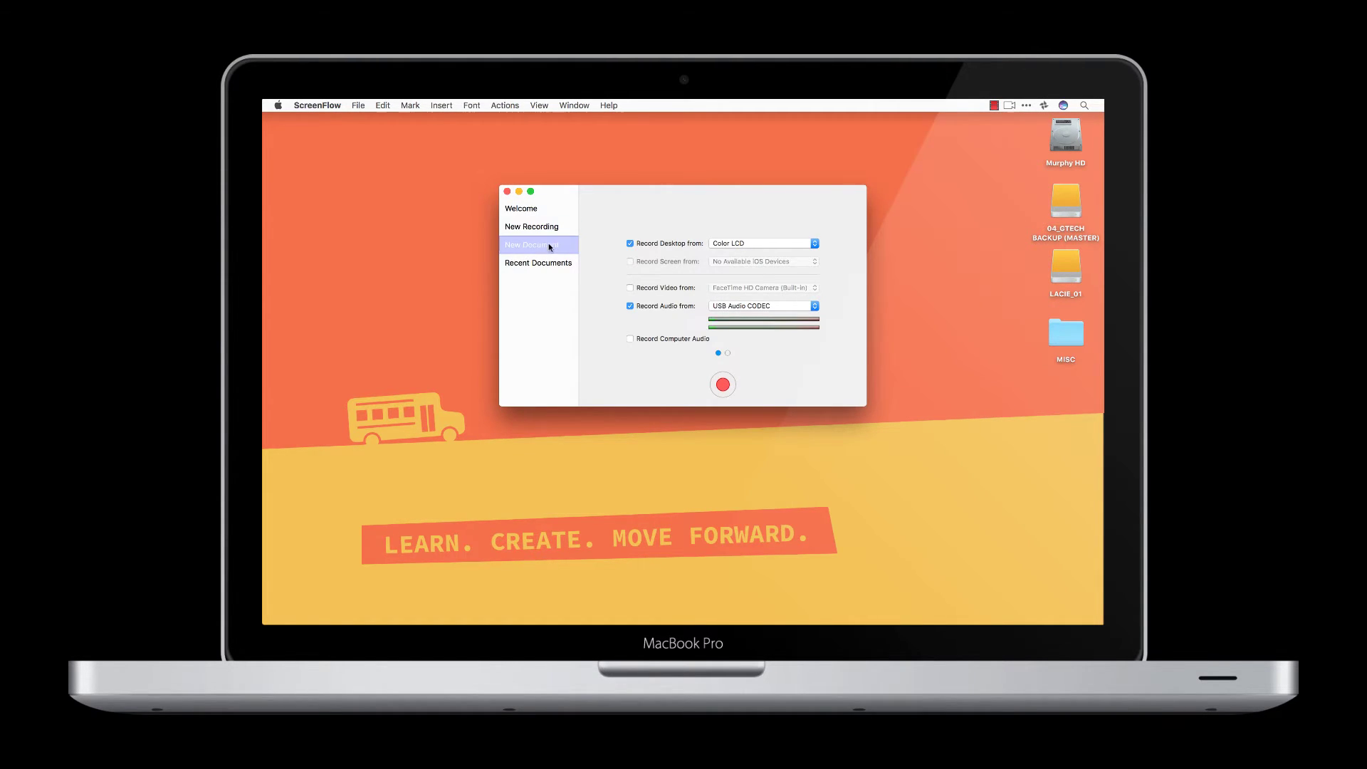
left_click(550, 246)
left_click(741, 278)
left_click(710, 326)
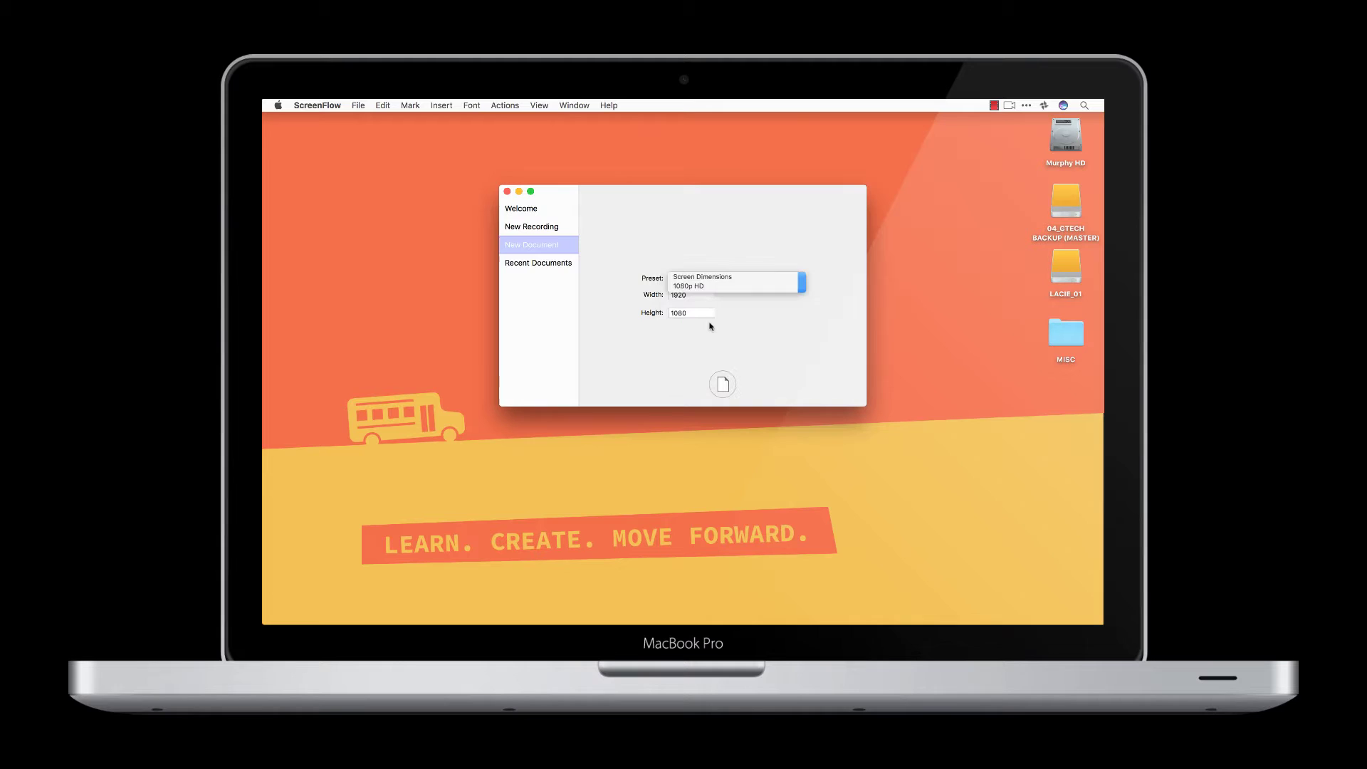
left_click(723, 384)
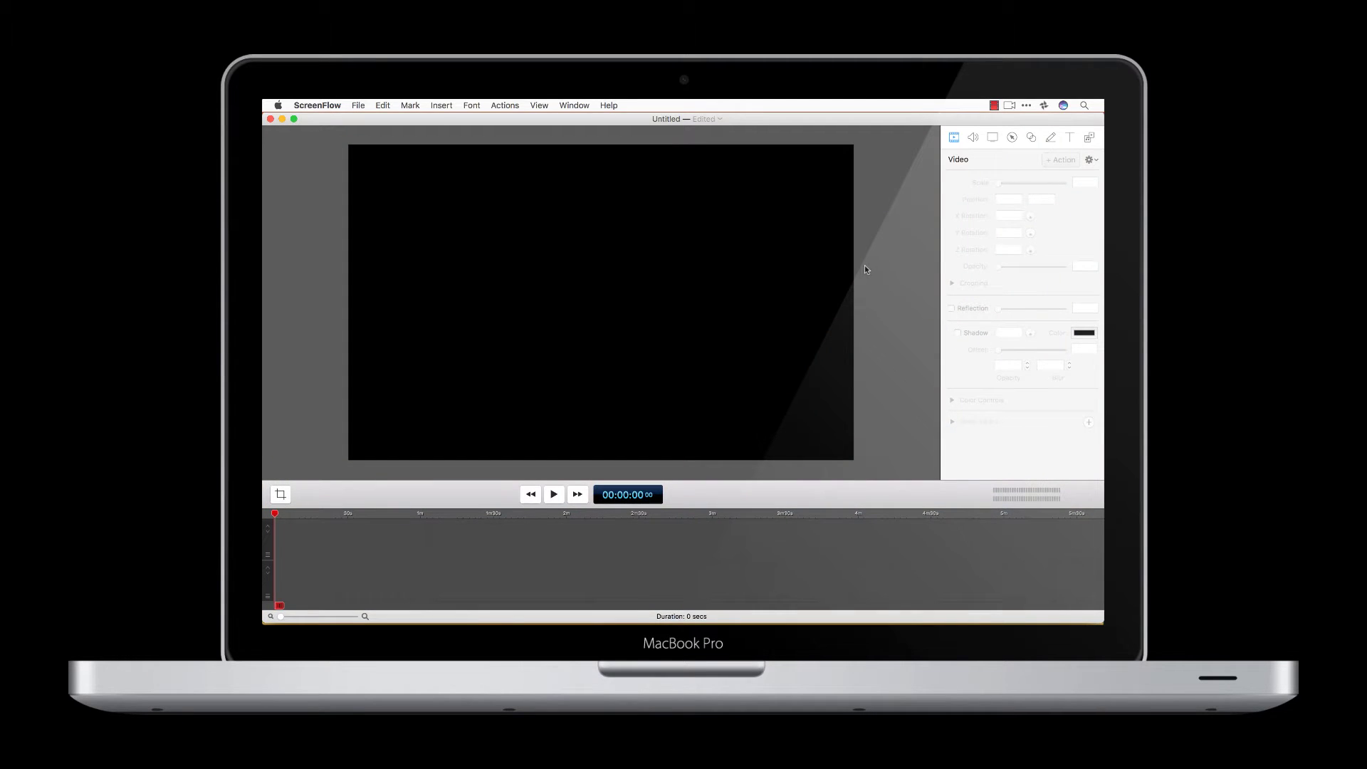
left_click_drag(781, 118, 809, 118)
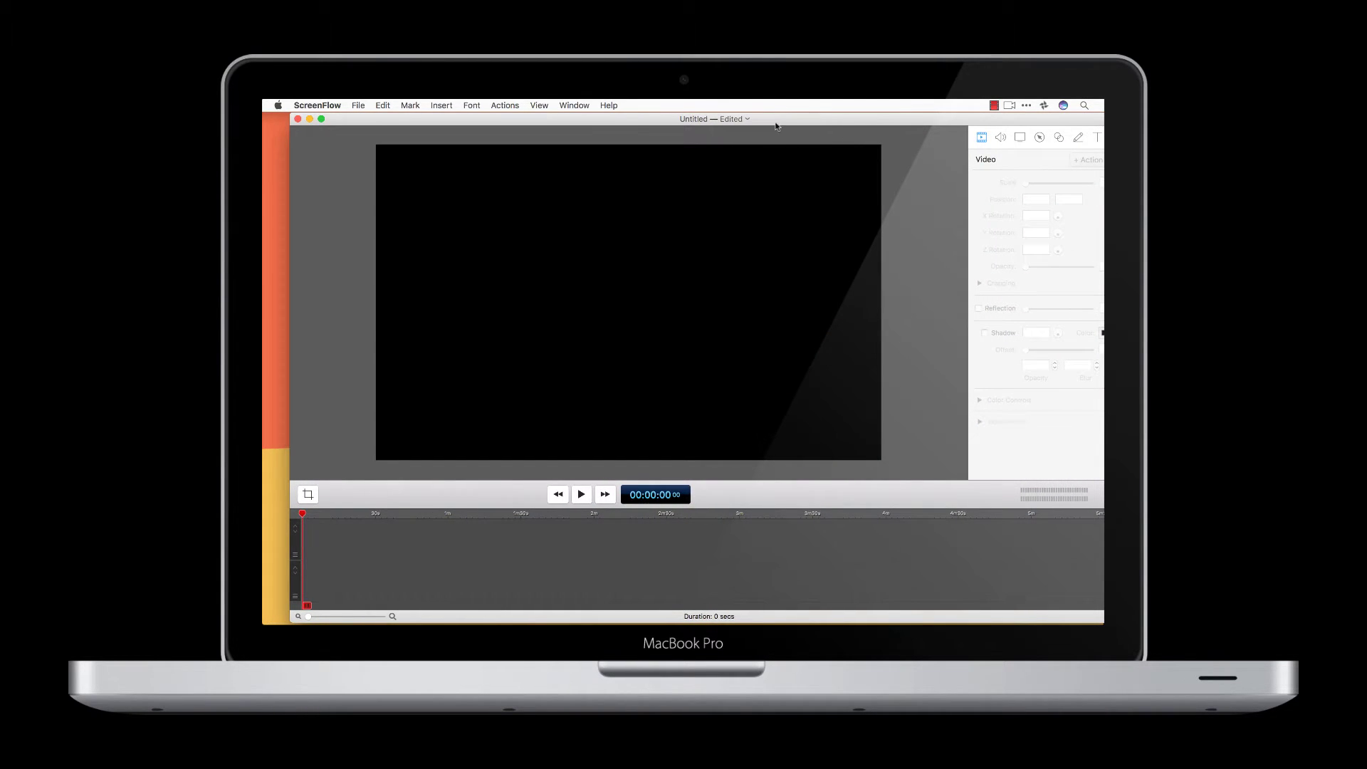
- Close the untitled document, choosing Don't Save
left_click(359, 104)
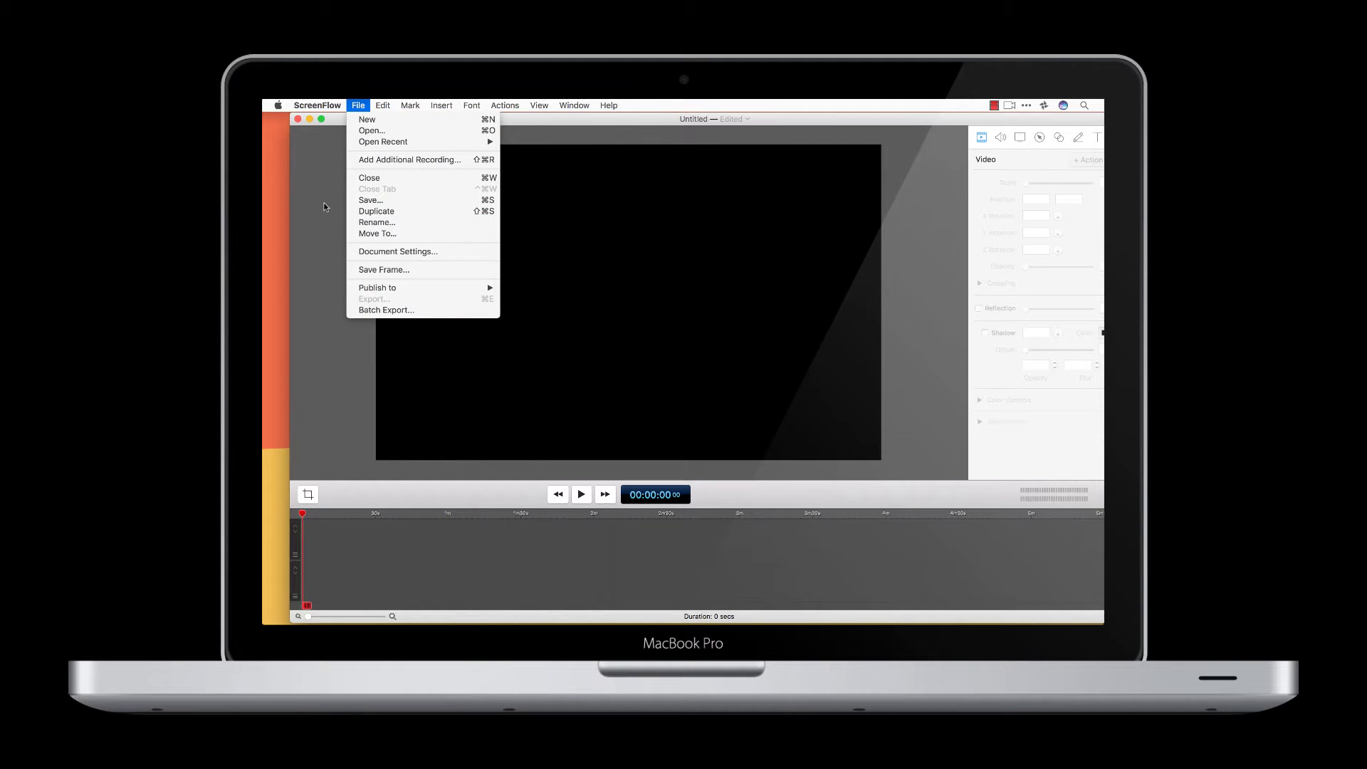
left_click(298, 173)
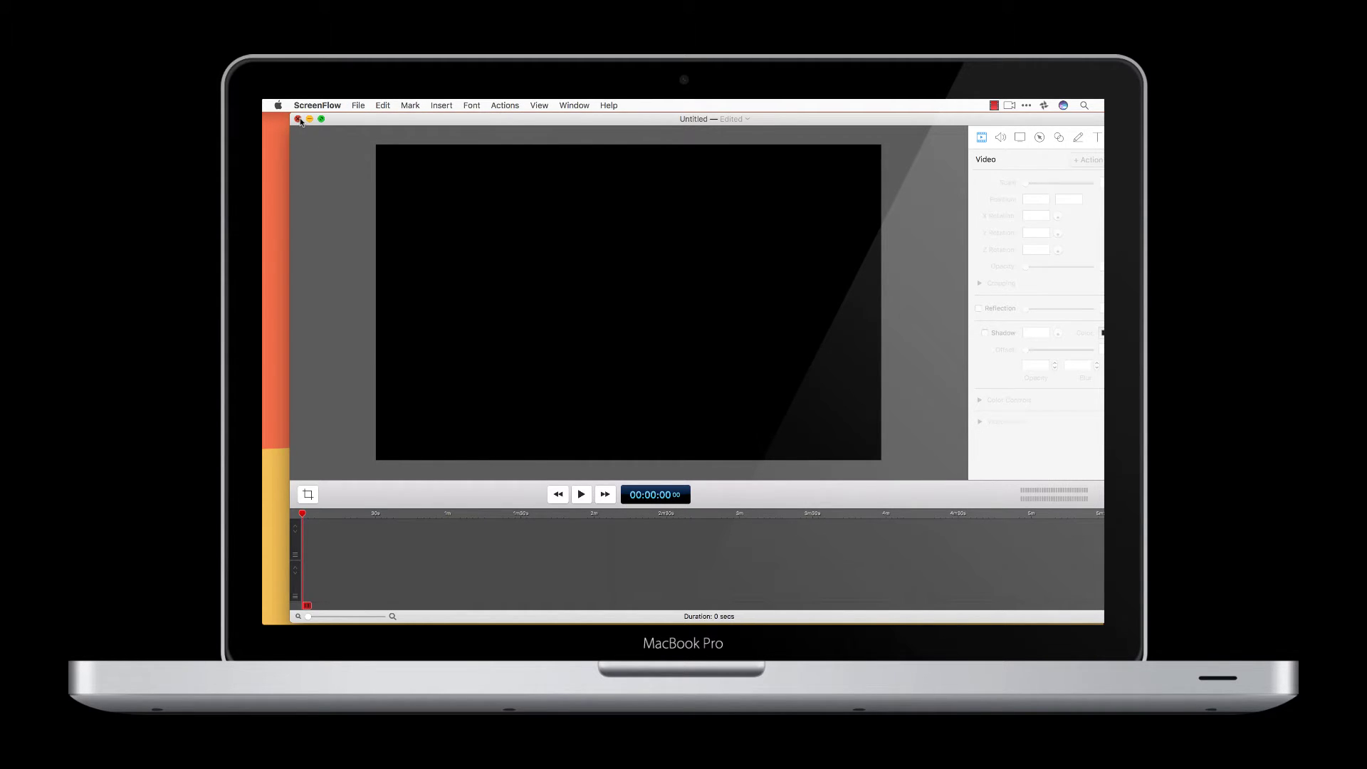
left_click(298, 119)
left_click(665, 257)
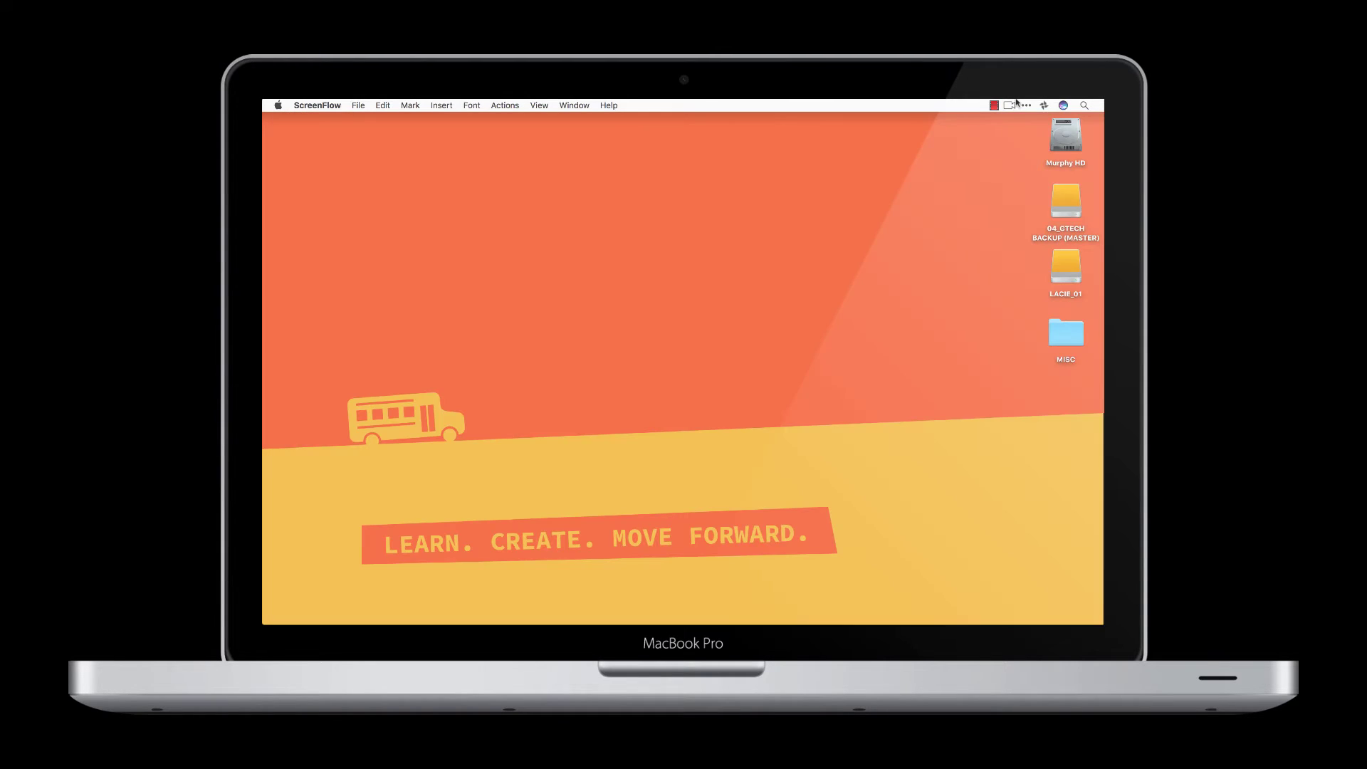
- Create a fresh blank document from the 1080p HD preset (1920 × 1080)
left_click(1017, 103)
left_click(940, 157)
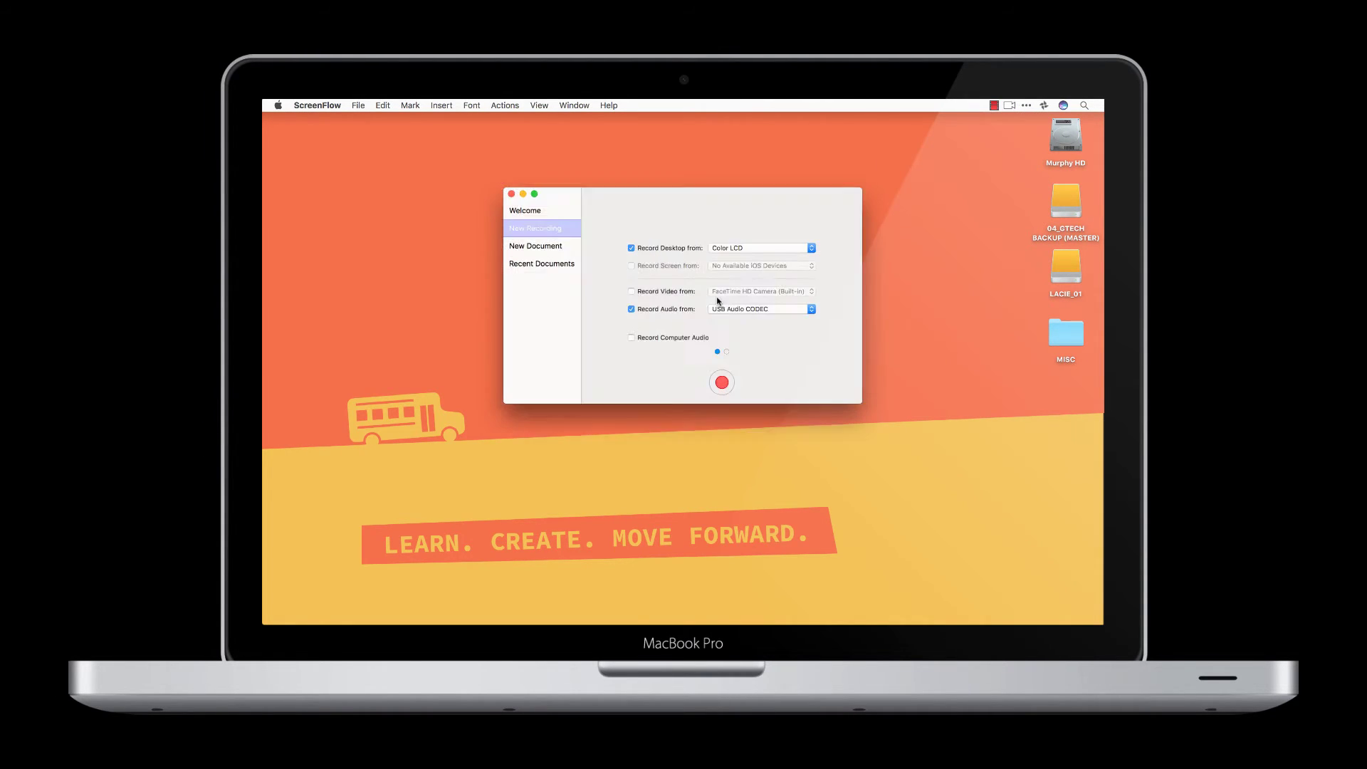
left_click(536, 247)
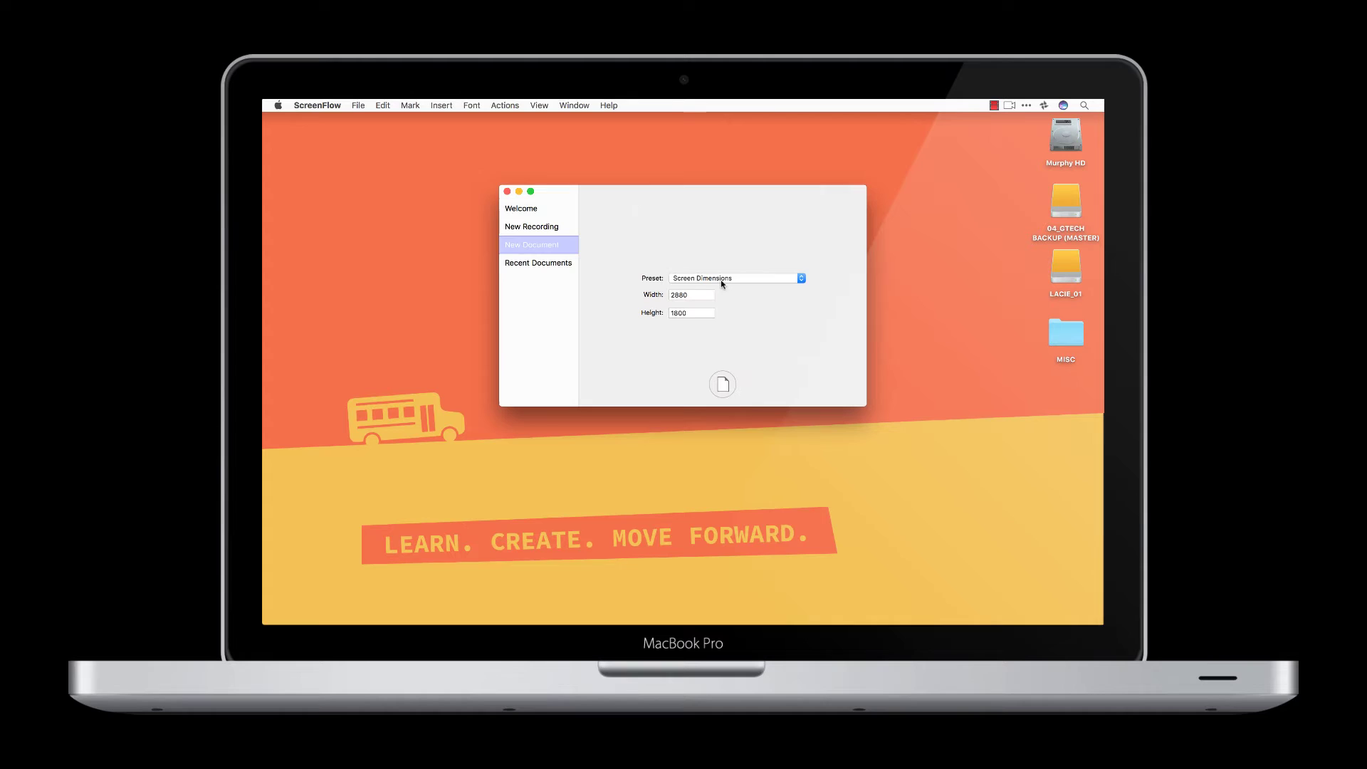
left_click(721, 279)
left_click(722, 288)
left_click(723, 386)
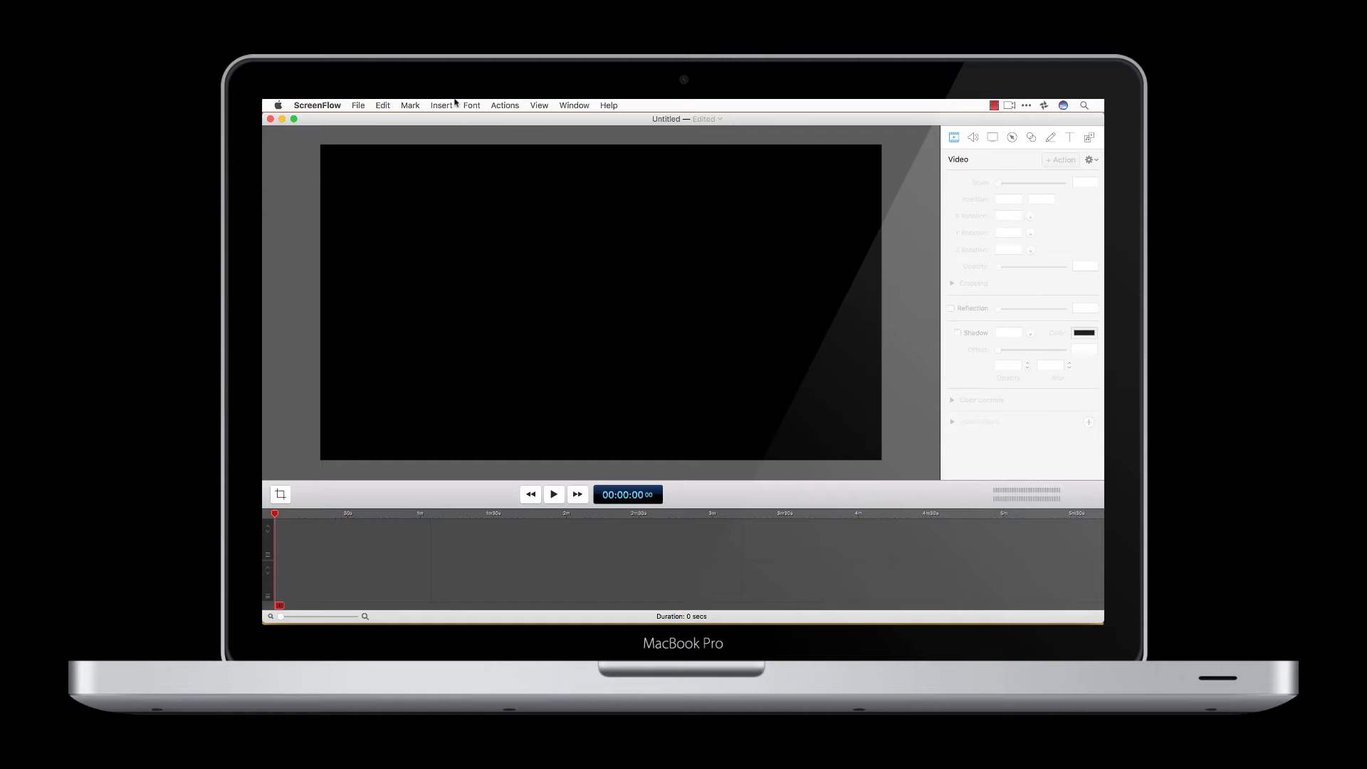
left_click(356, 104)
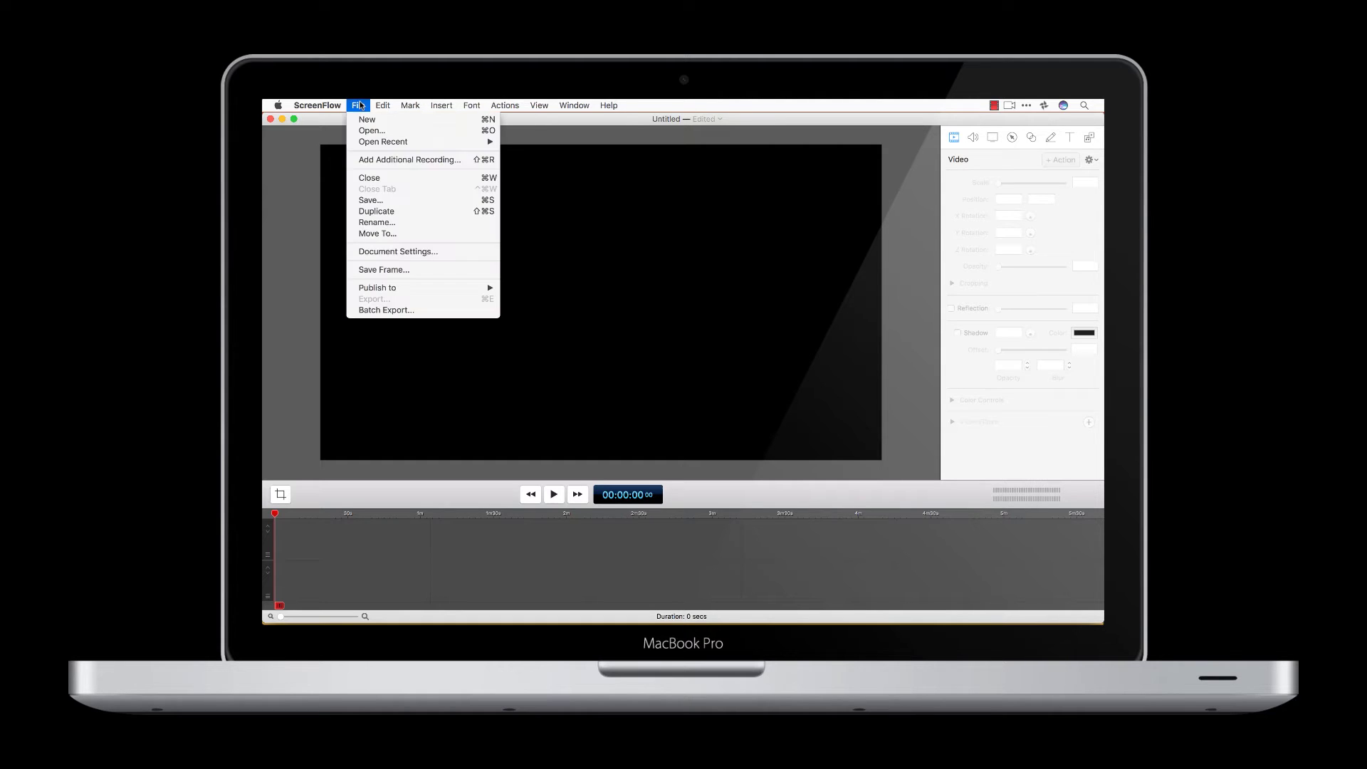
- In the Save dialog, make a Sample Tutorial folder on the Desktop and name the file Sample Screenflow
left_click(364, 202)
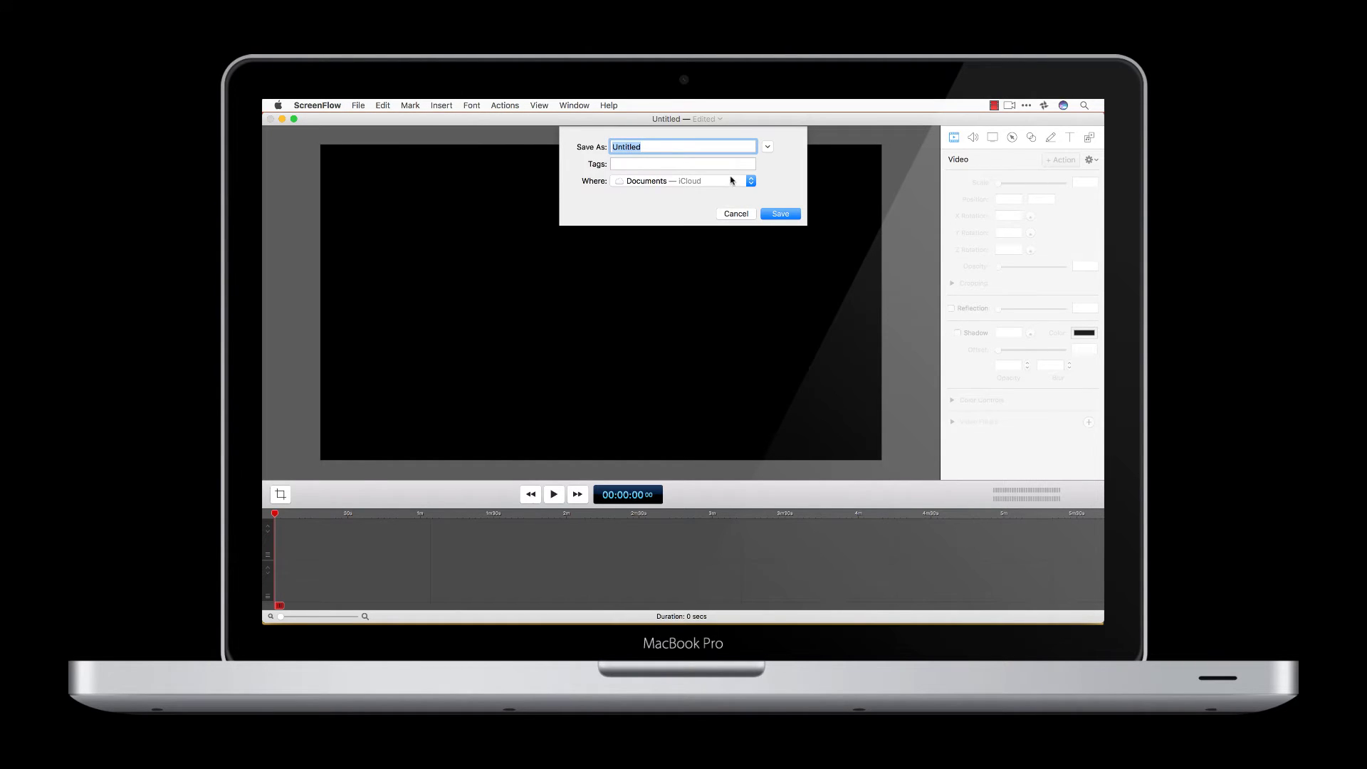
left_click(767, 146)
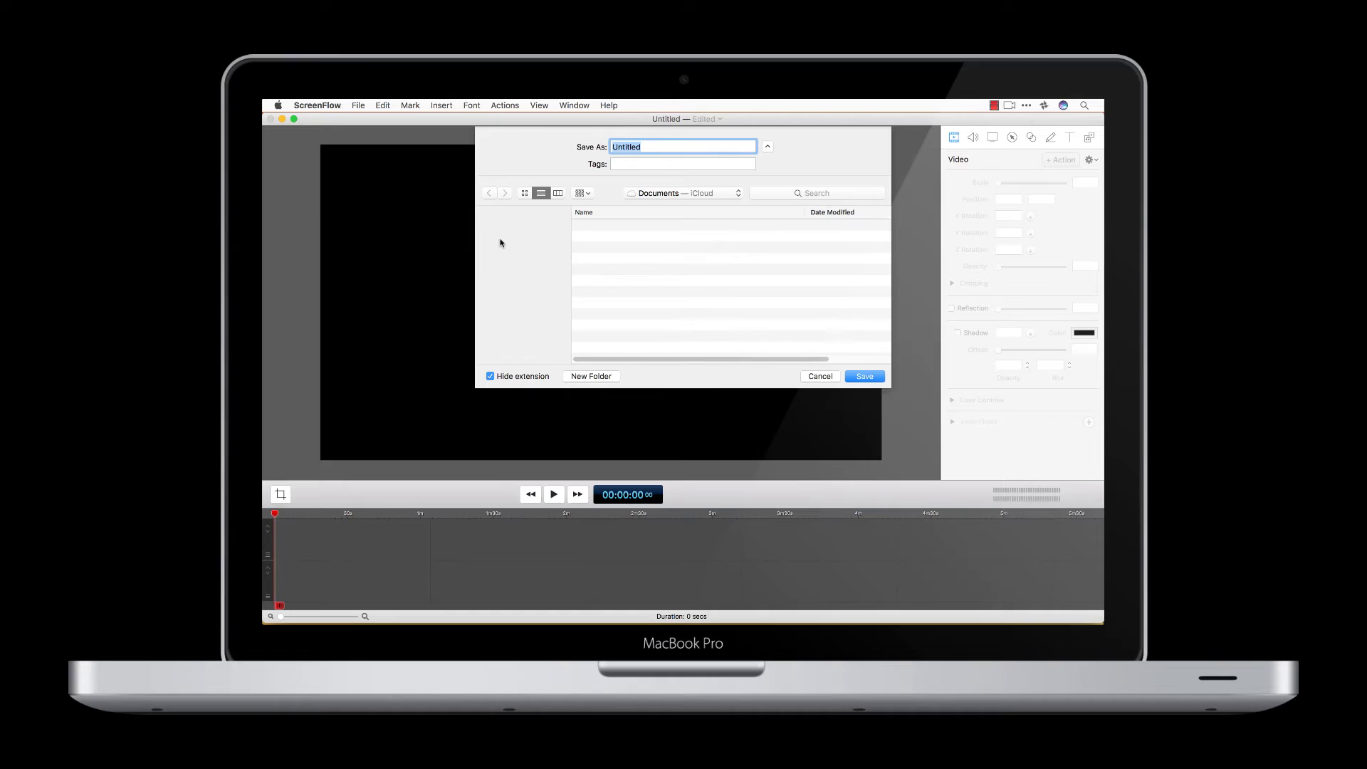
left_click(513, 259)
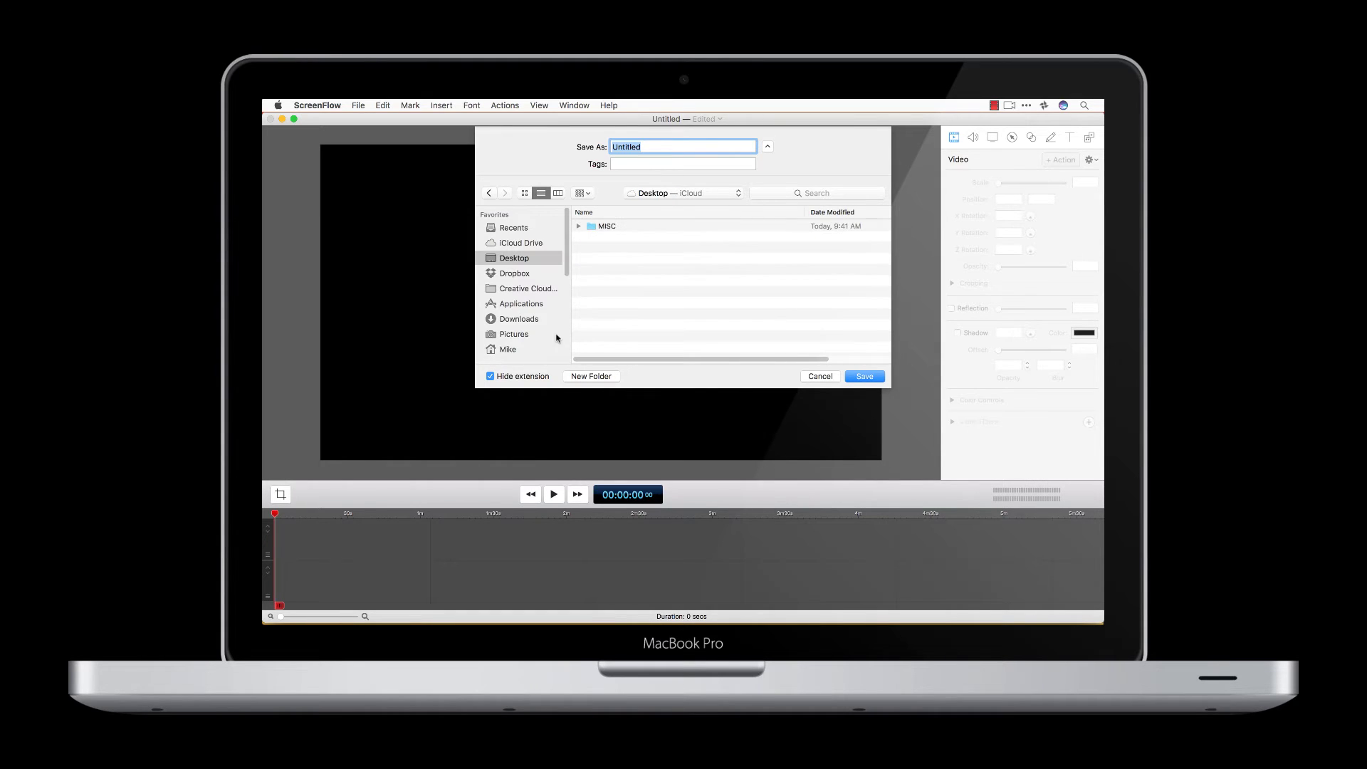
left_click(588, 379)
type("Sample Tutorial")
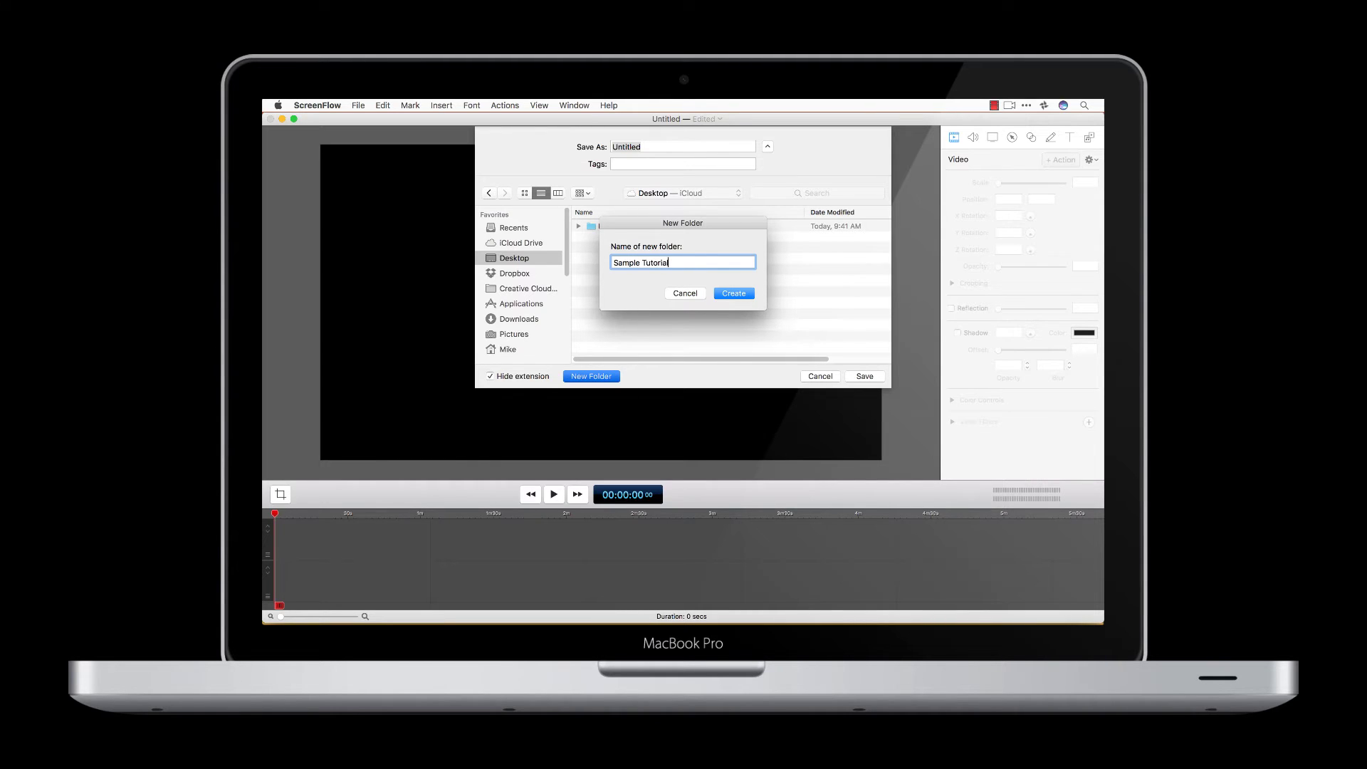
key("Return")
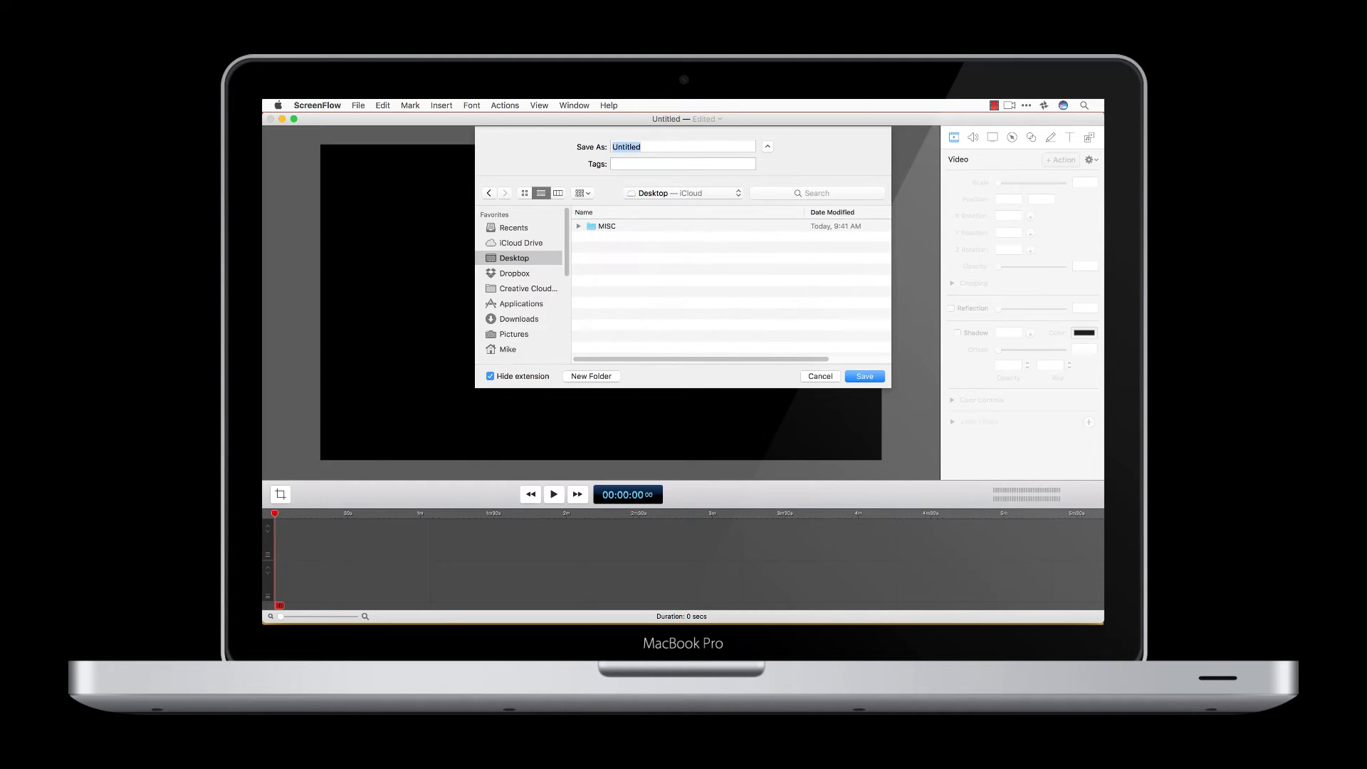
type("Sample Screenflow")
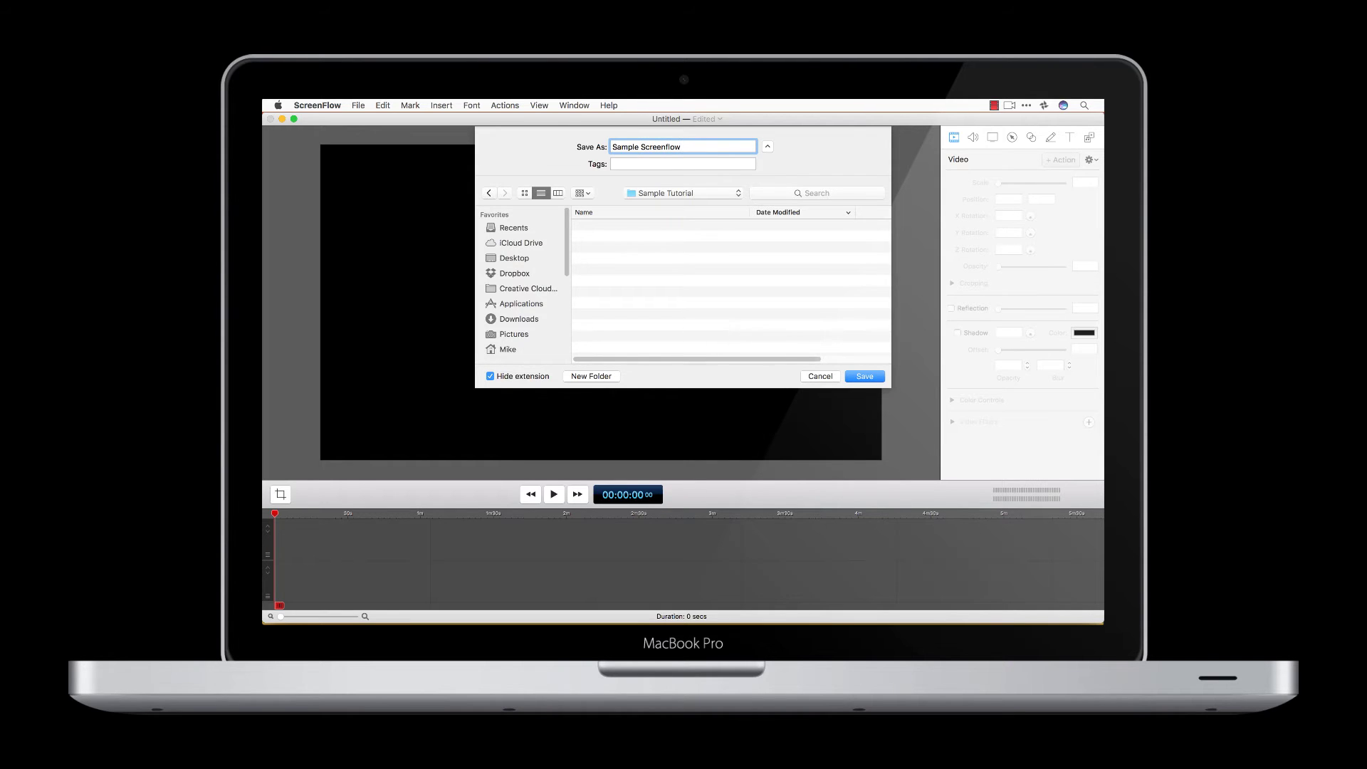
left_click(490, 377)
- Save the document, then open the Sample Tutorial folder on the Desktop
left_click(860, 373)
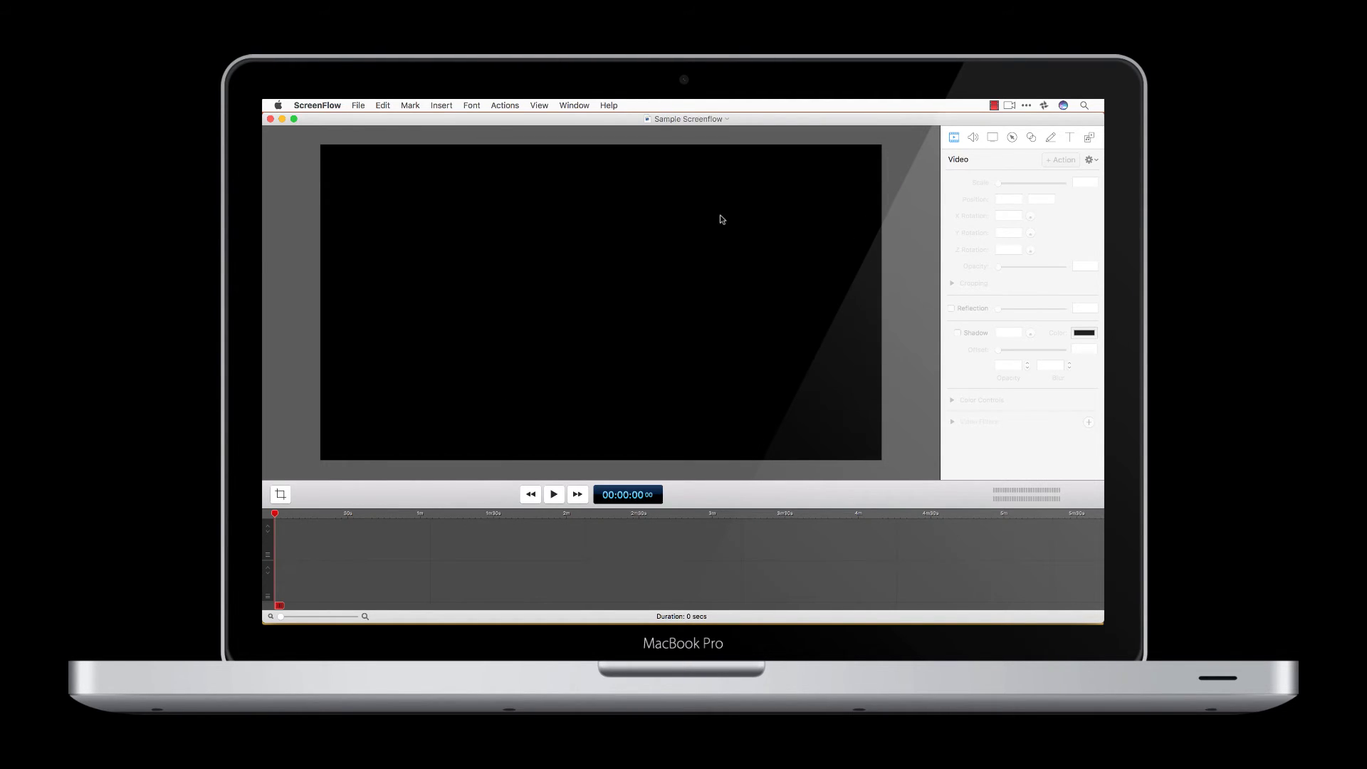
left_click_drag(539, 123, 453, 428)
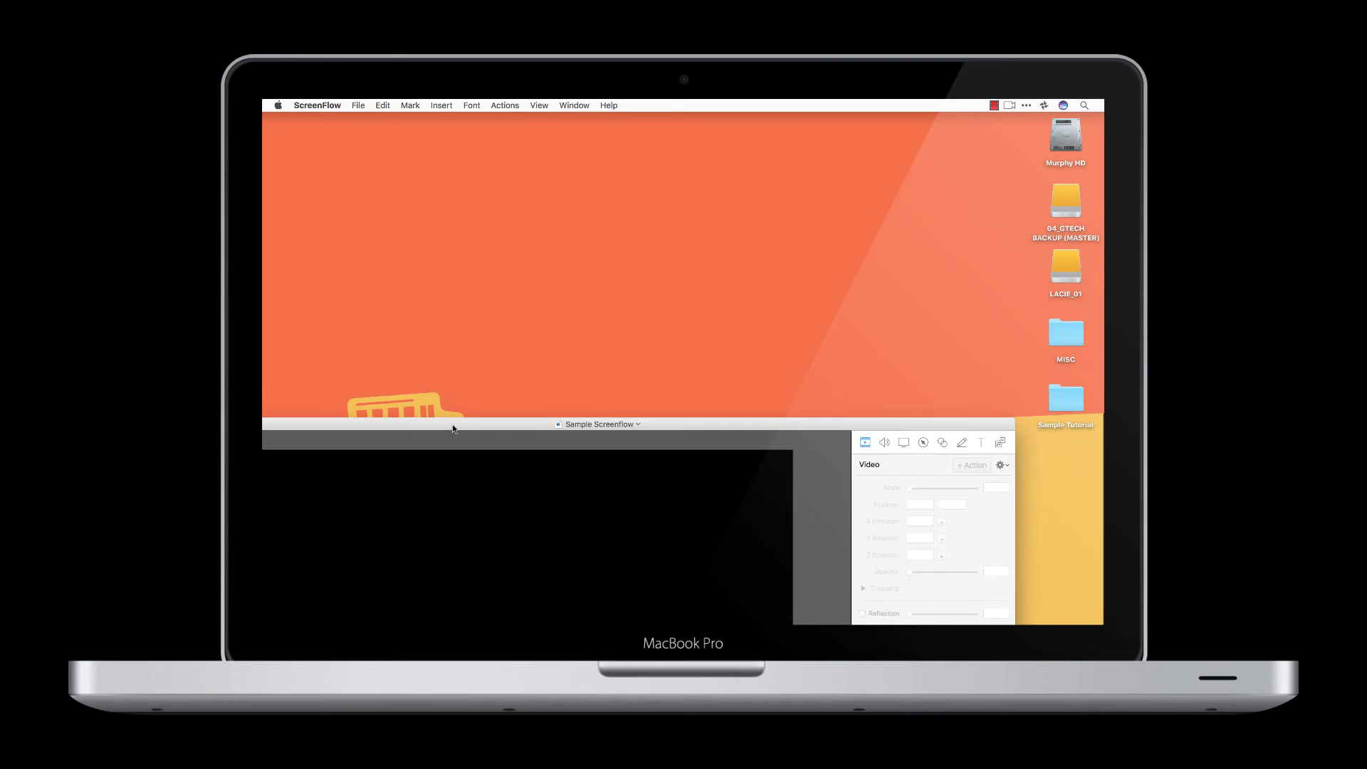
left_click(712, 324)
double_click(1067, 409)
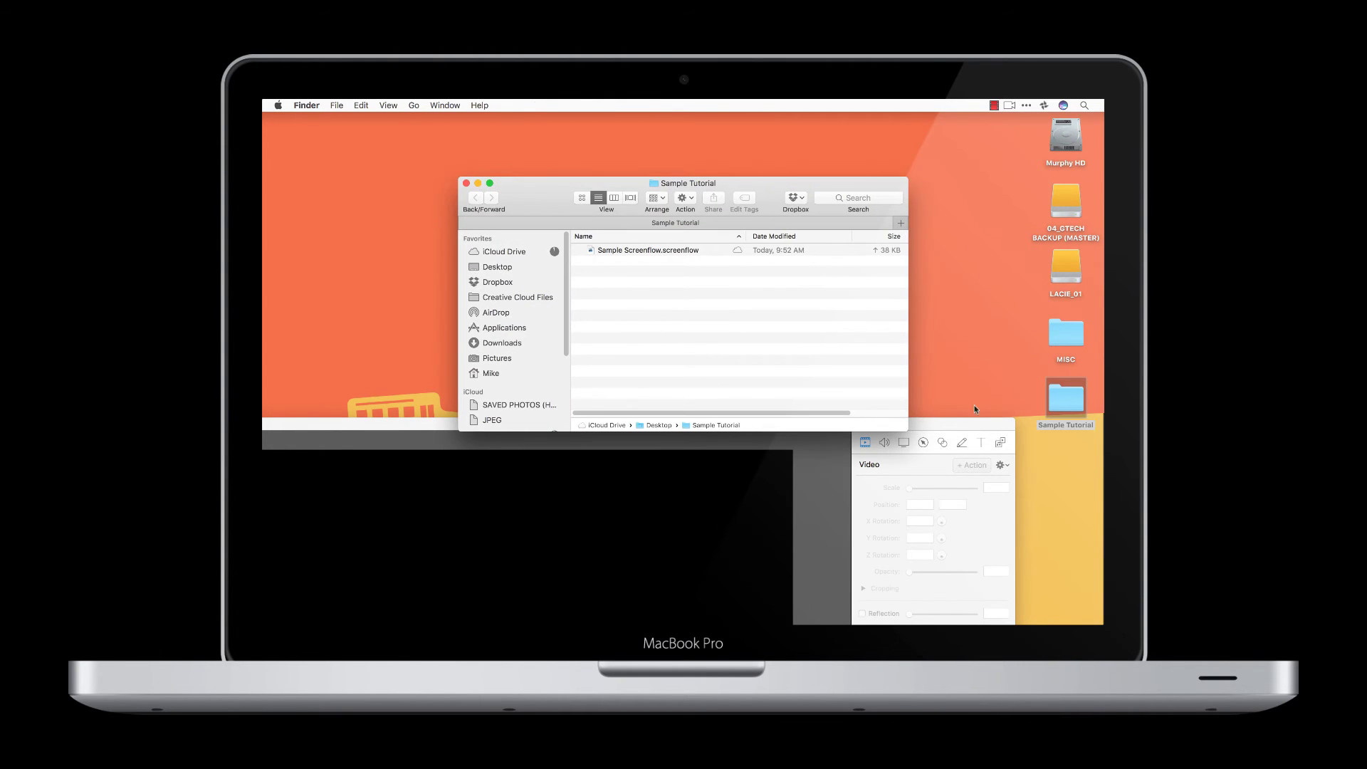
double_click(441, 424)
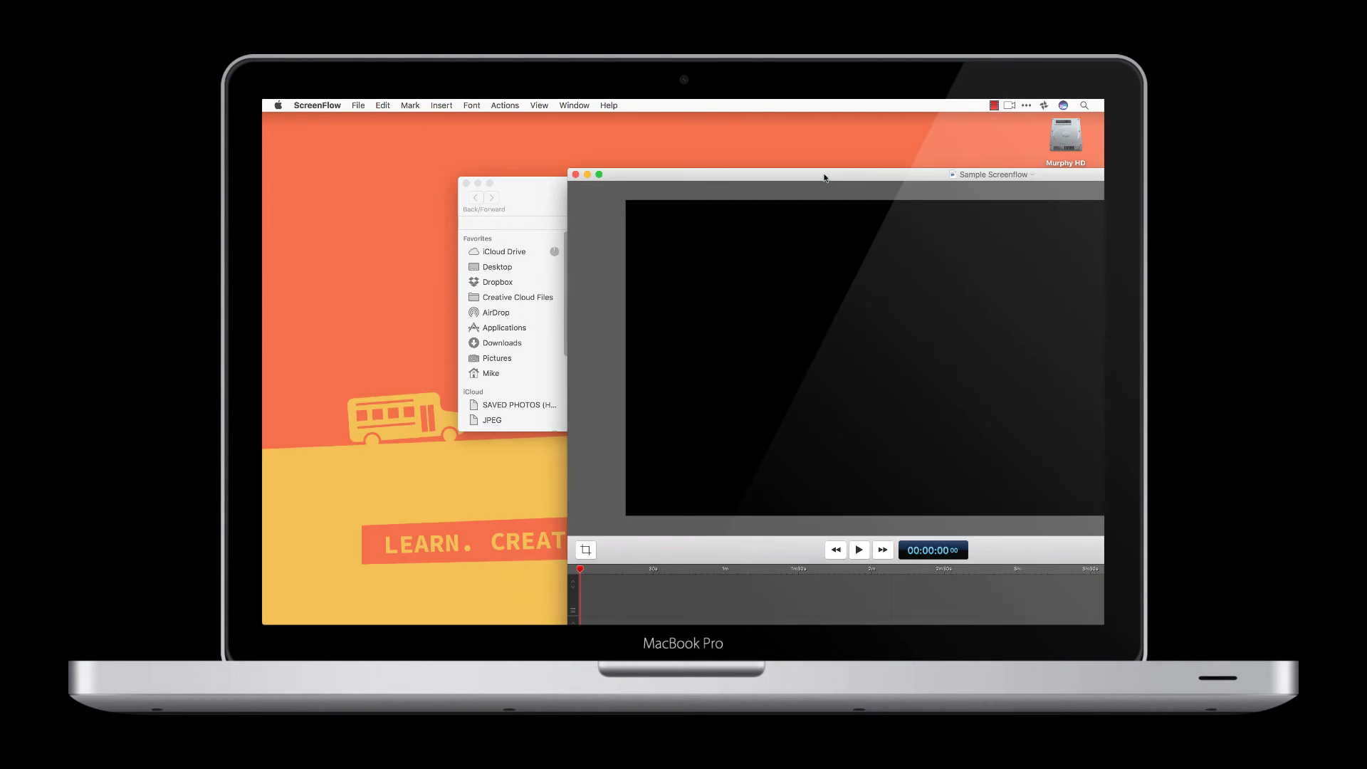
- Close the document and reopen Sample Screenflow.screenflow from the Sample Tutorial folder
left_click(456, 180)
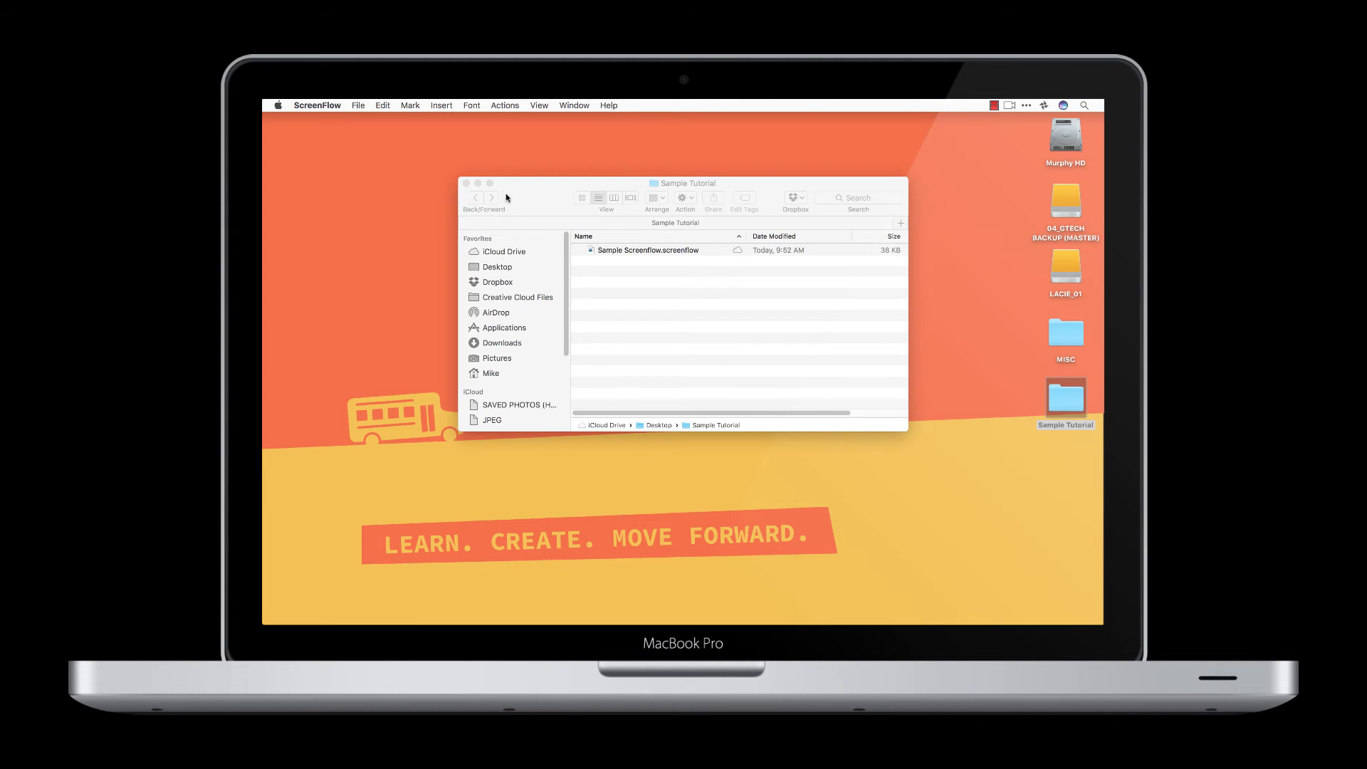
left_click_drag(503, 194, 455, 171)
left_click(516, 404)
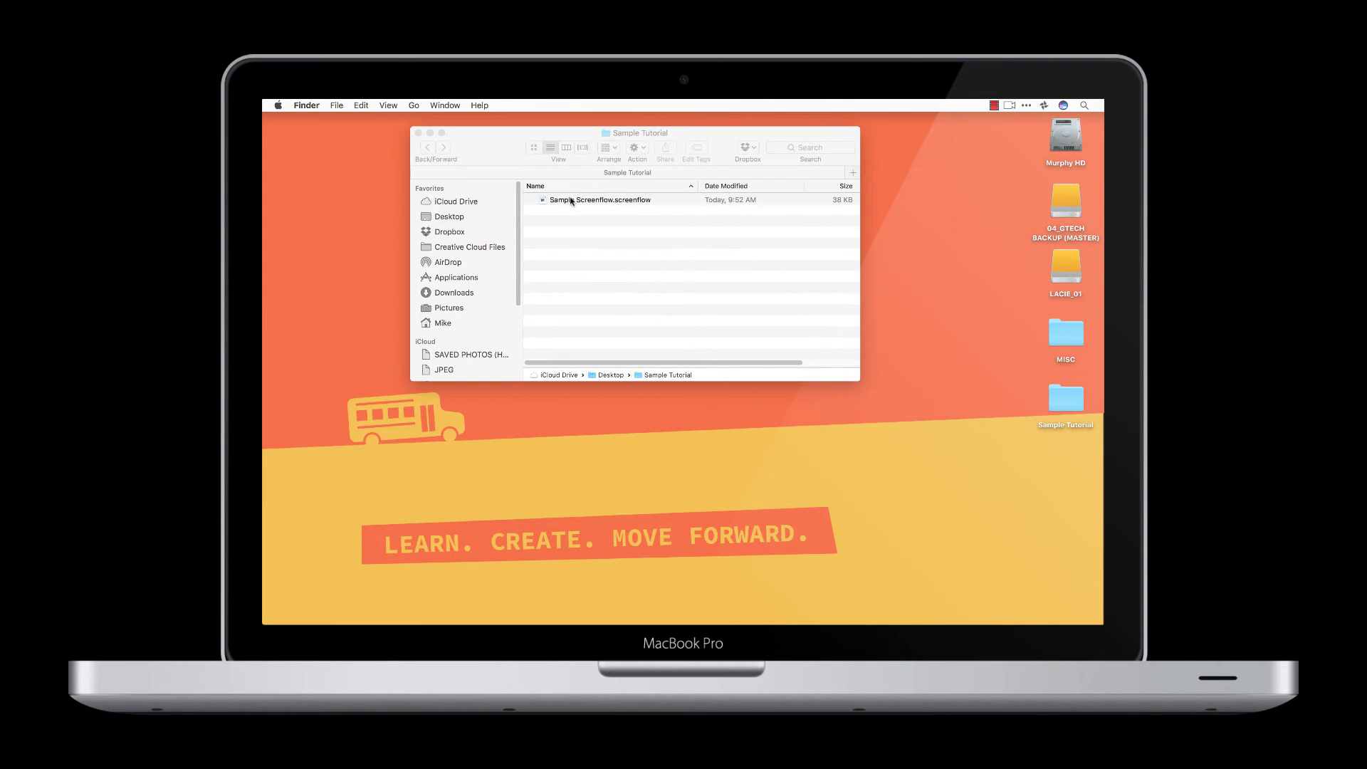
double_click(570, 201)
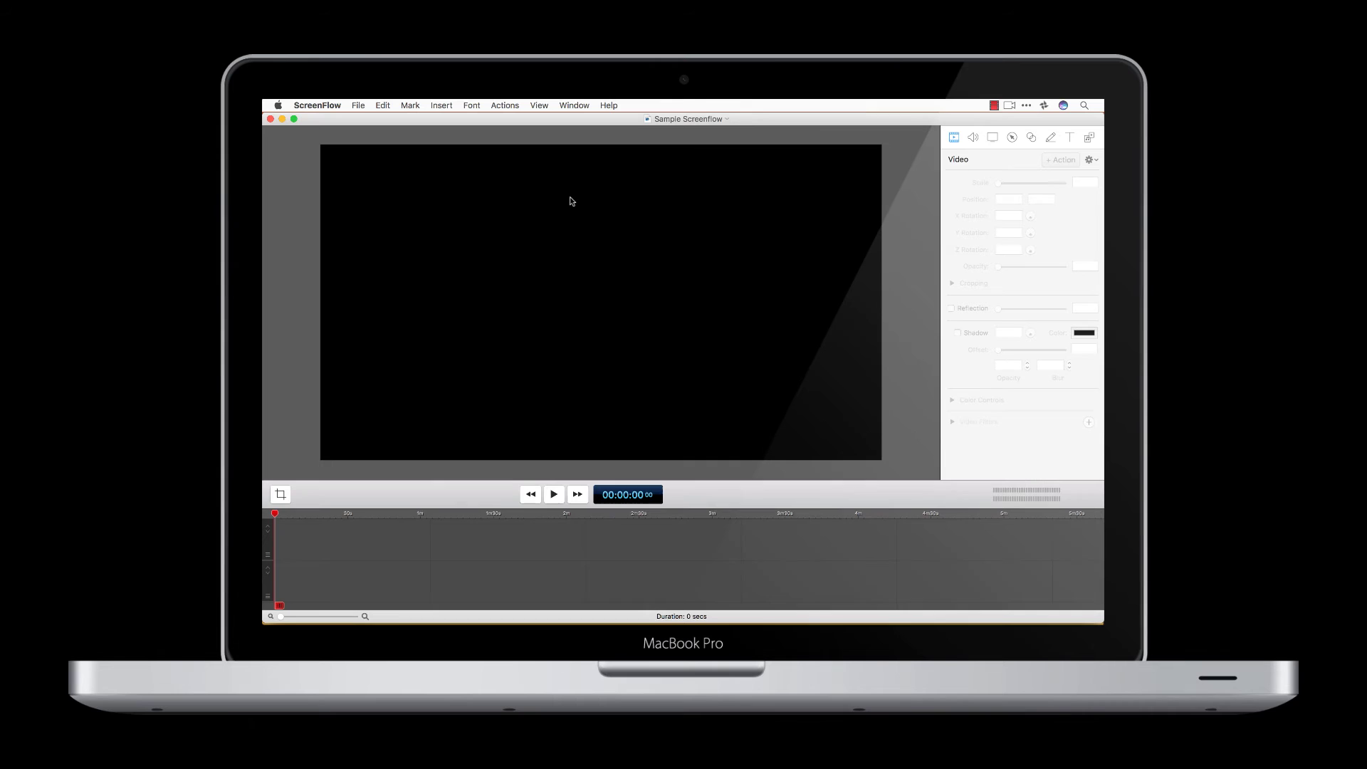
left_click_drag(686, 119, 609, 123)
- Check the File menu, then close the Sample Screenflow document window
left_click(358, 105)
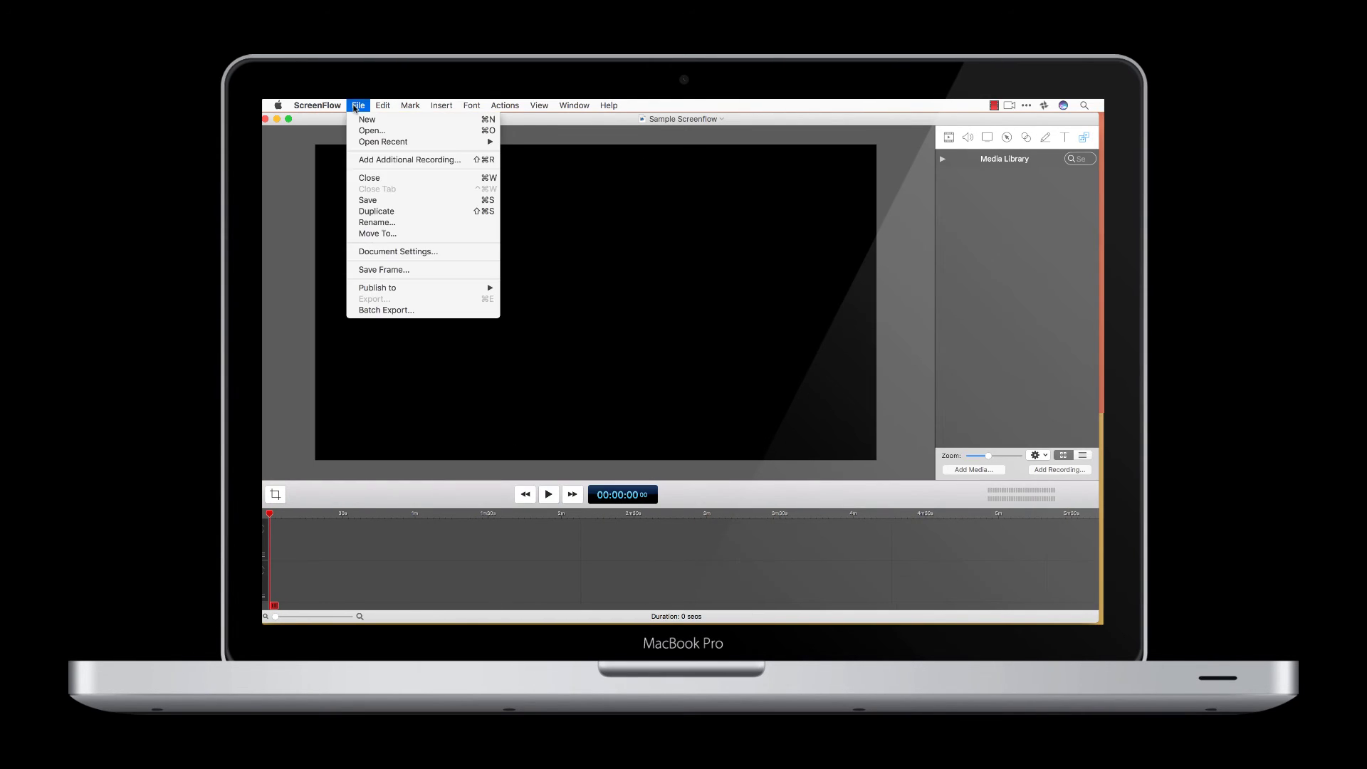
left_click(365, 194)
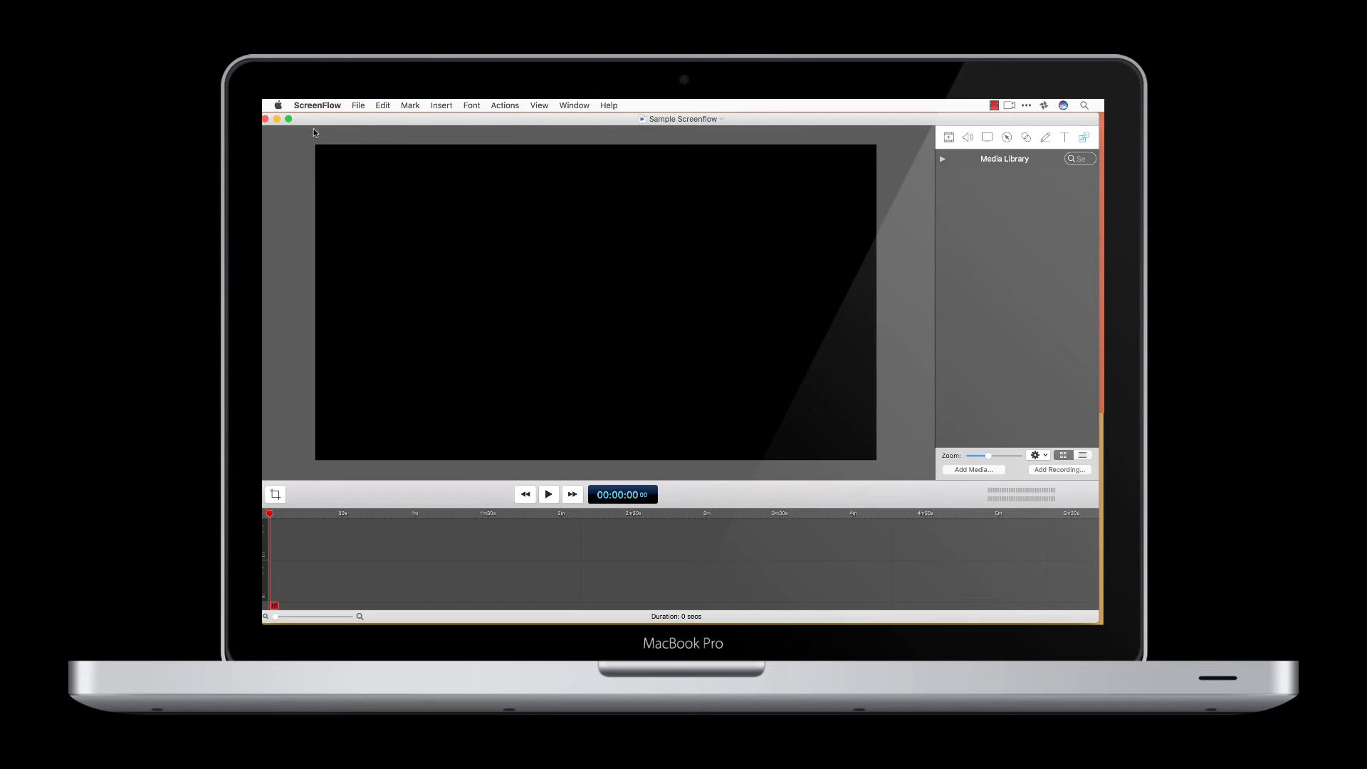
left_click_drag(312, 122, 322, 123)
left_click(293, 119)
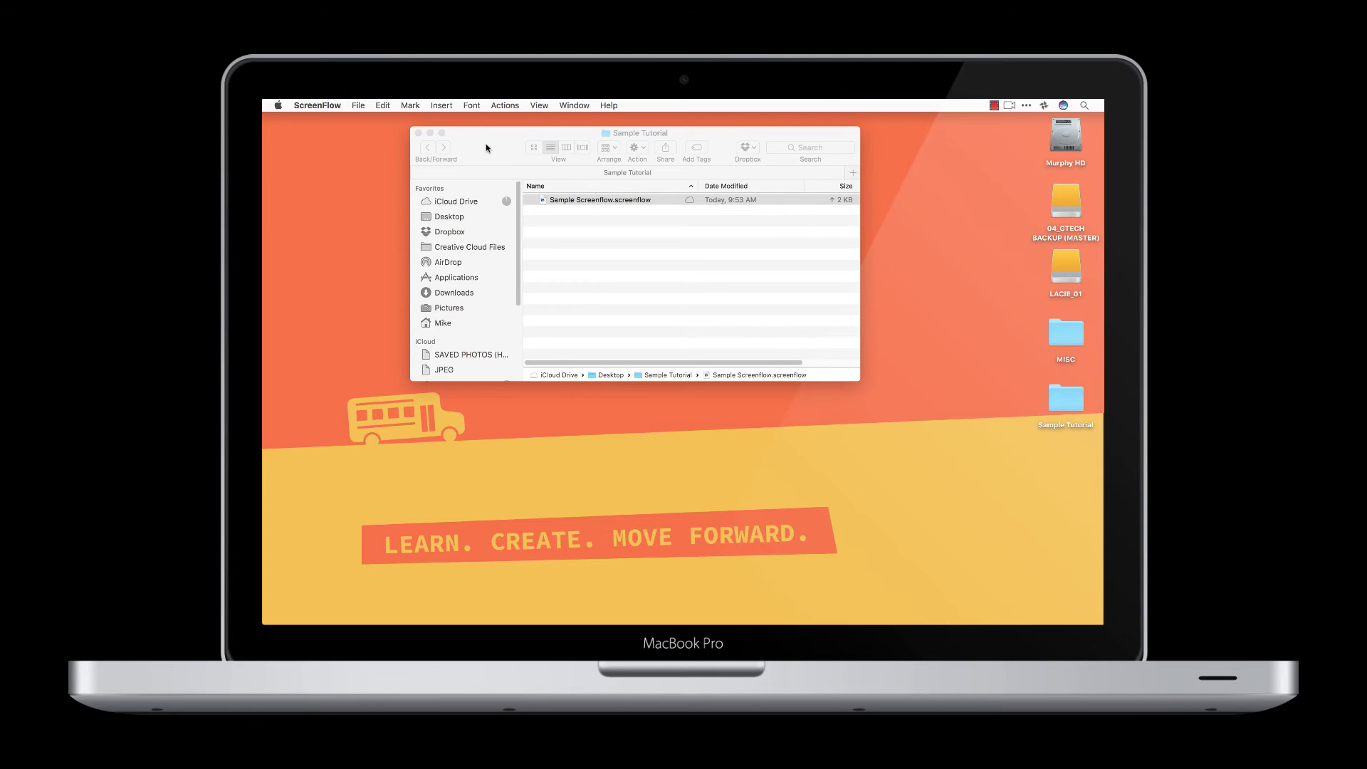
- Close the Sample Tutorial folder and confirm Sample Screenflow appears in Recent Documents
left_click(419, 134)
left_click(1010, 105)
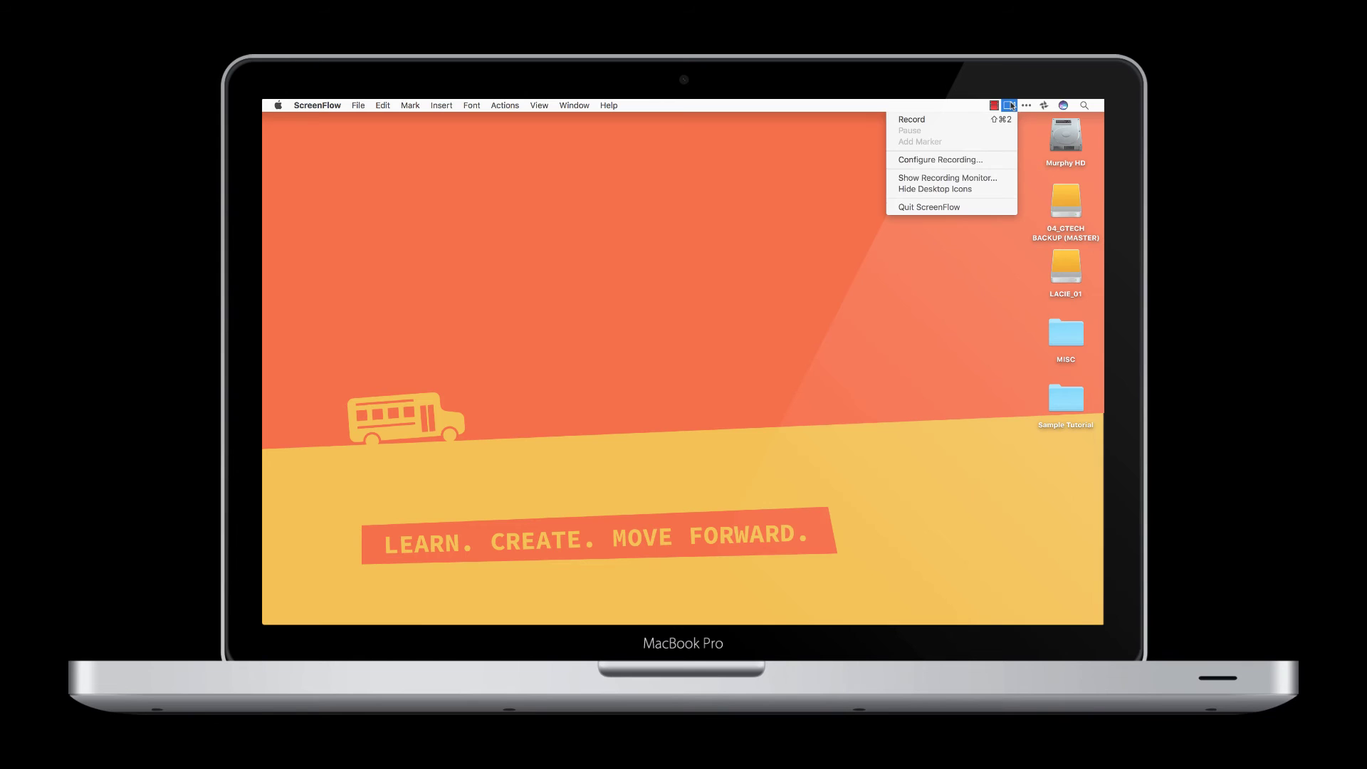
left_click(971, 159)
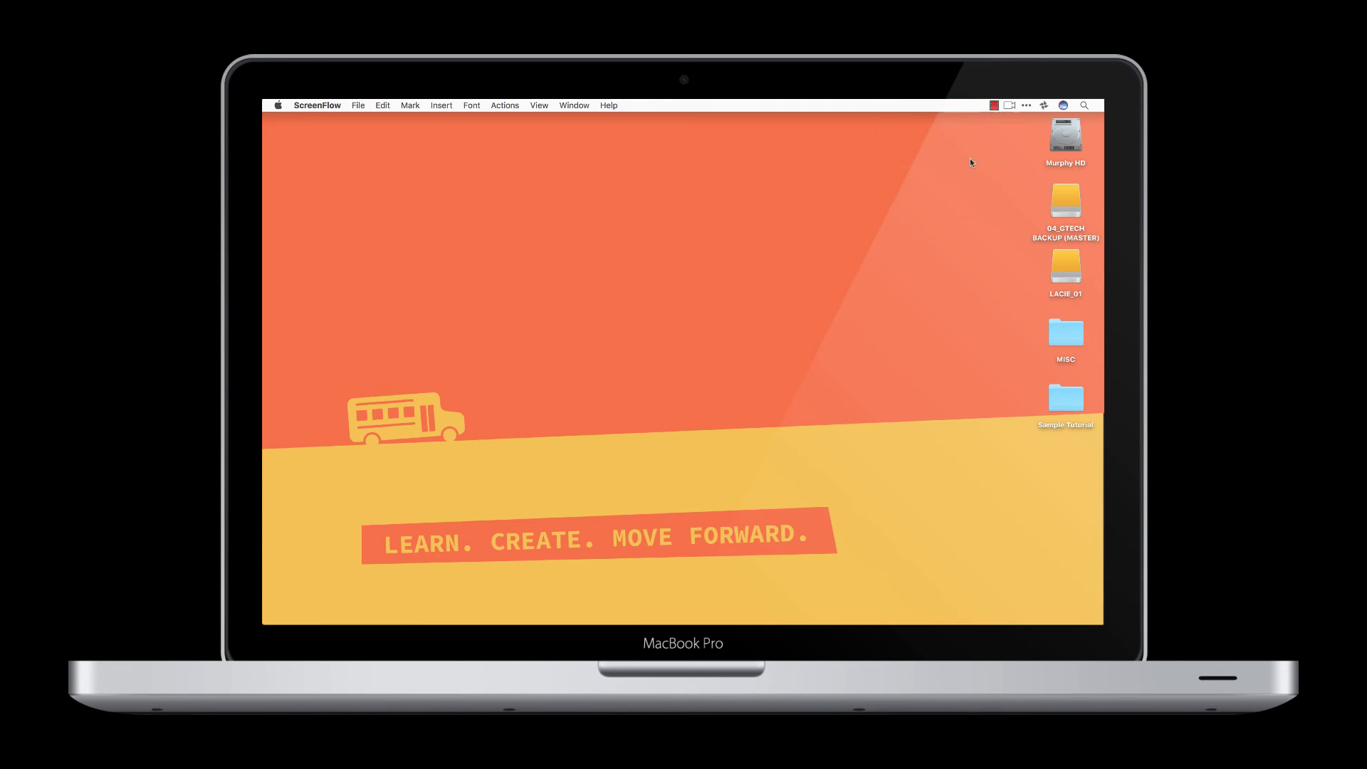
left_click(557, 245)
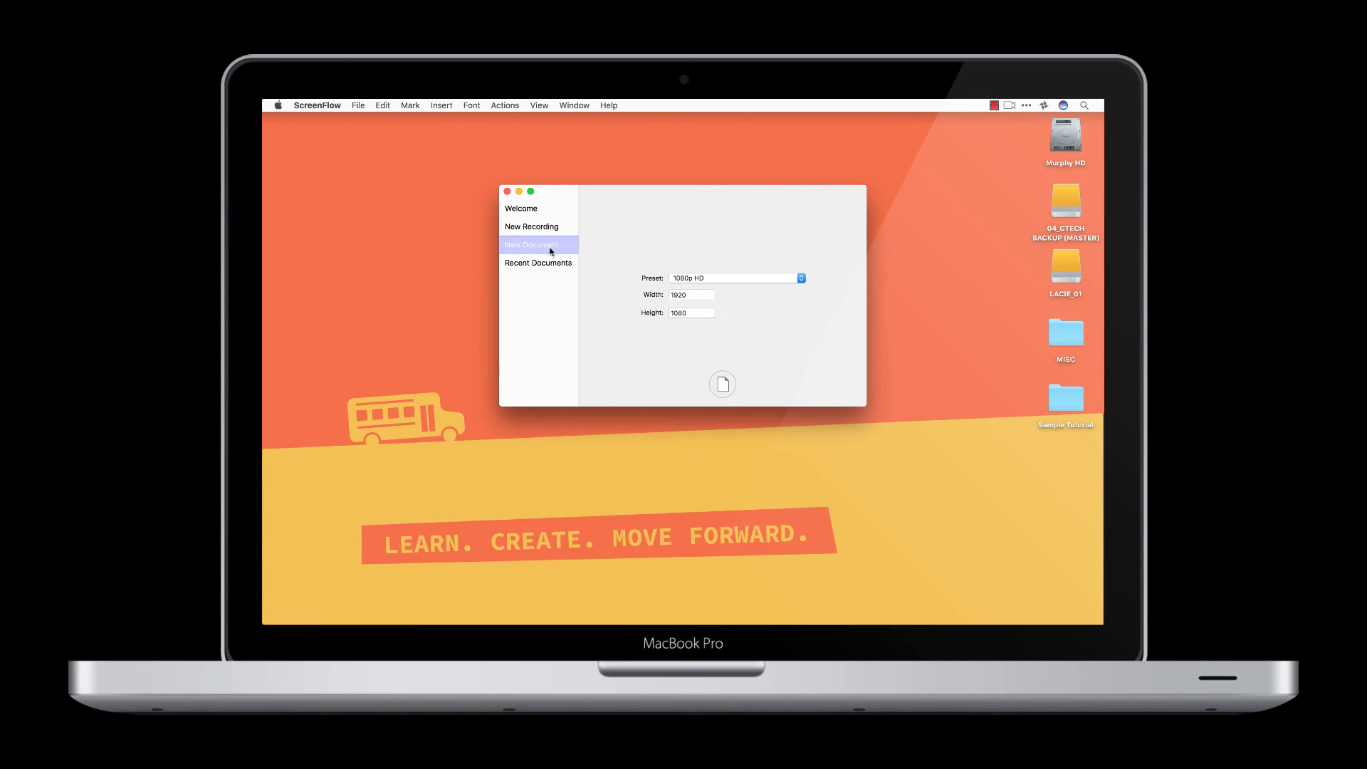
left_click(552, 264)
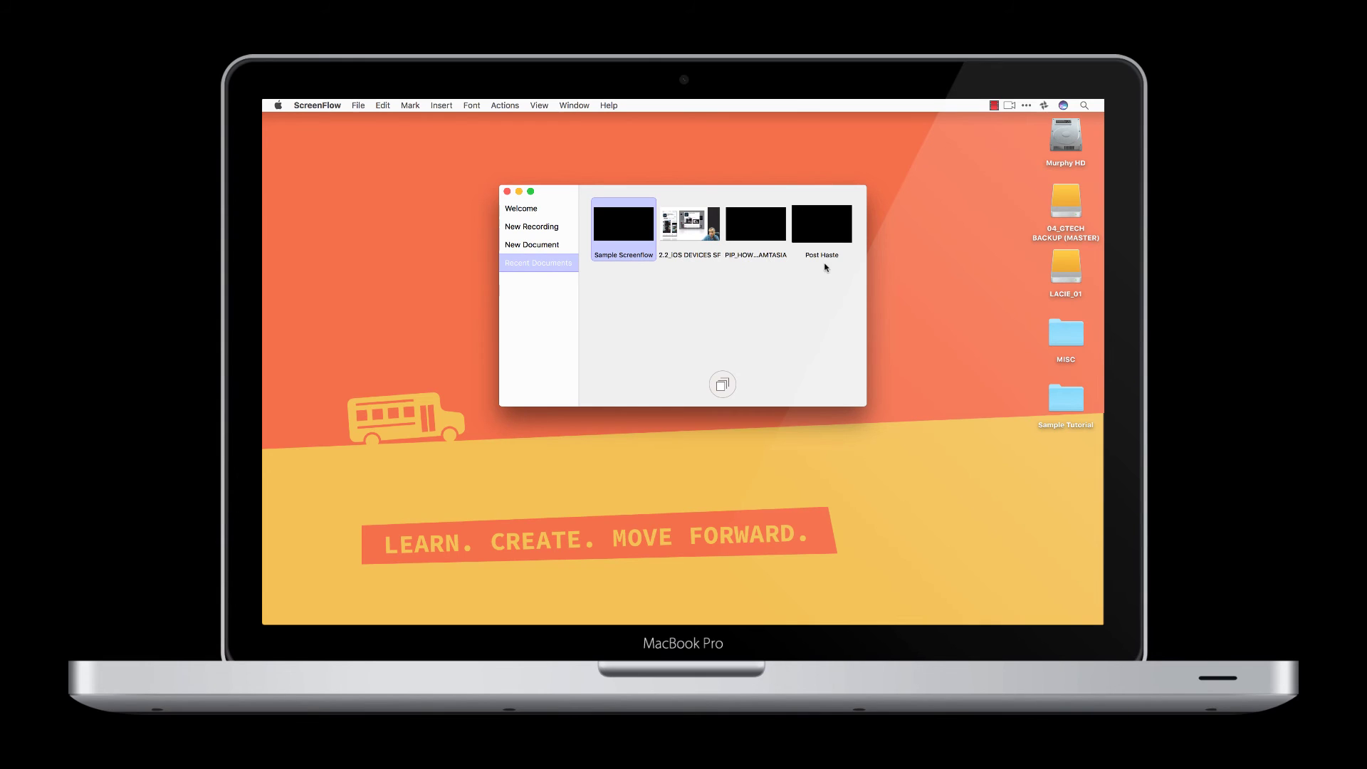
left_click(624, 258)
- Check the New Document preset is still 1080p HD, then view the New Recording options
left_click(542, 250)
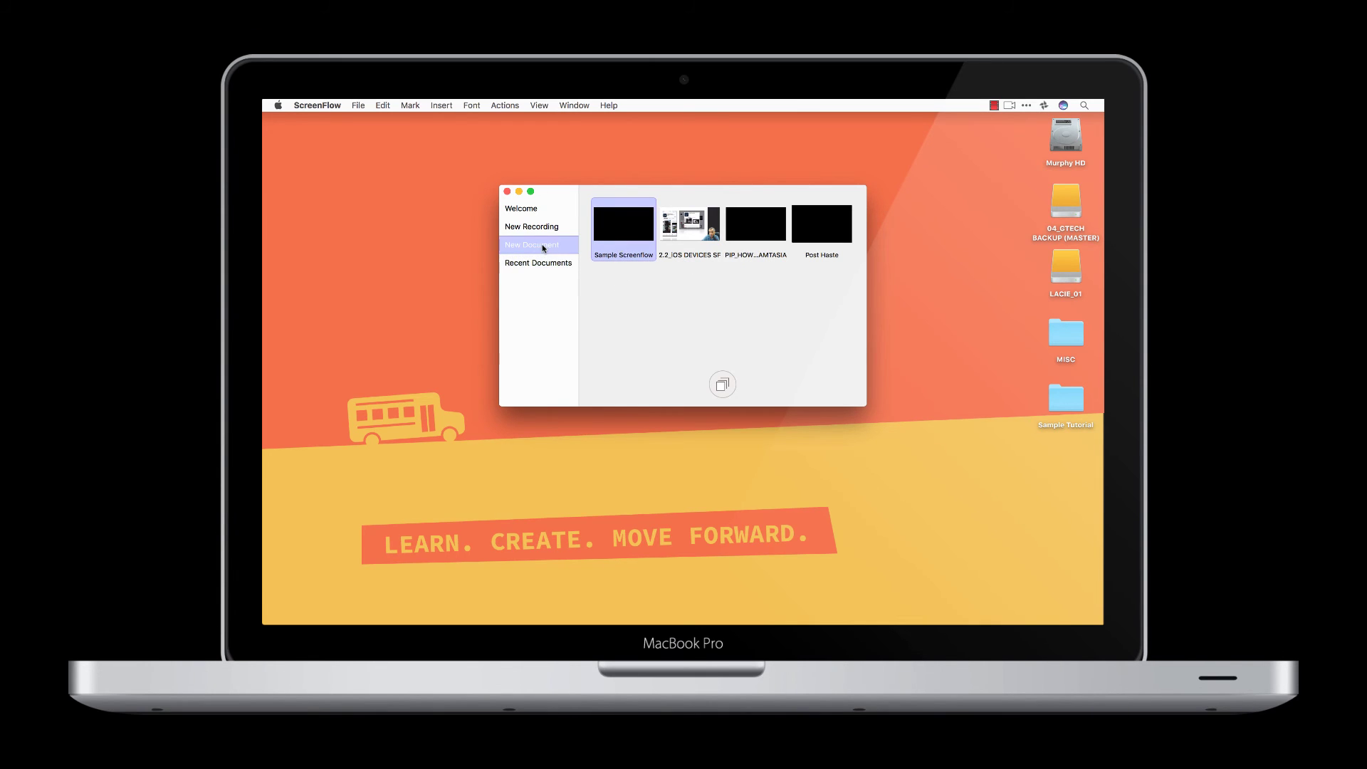
left_click(684, 282)
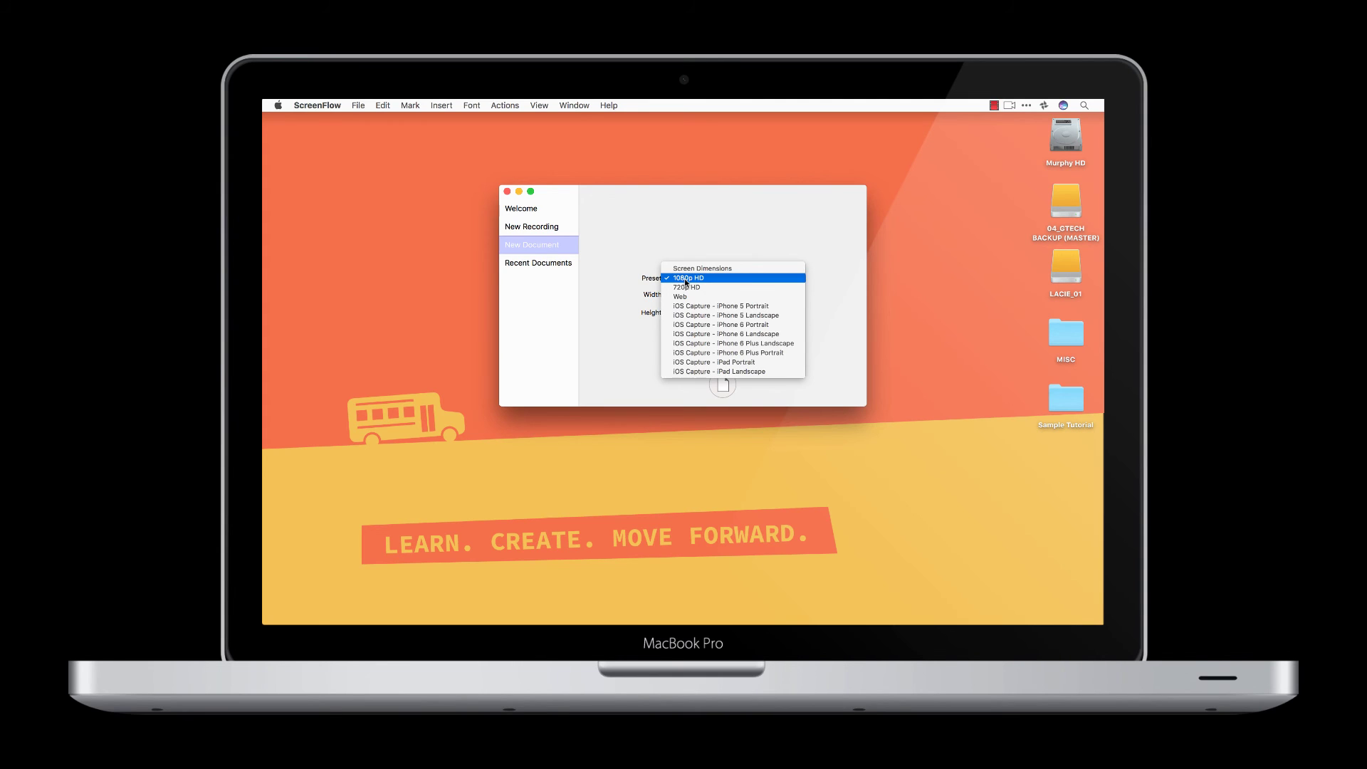
left_click(616, 272)
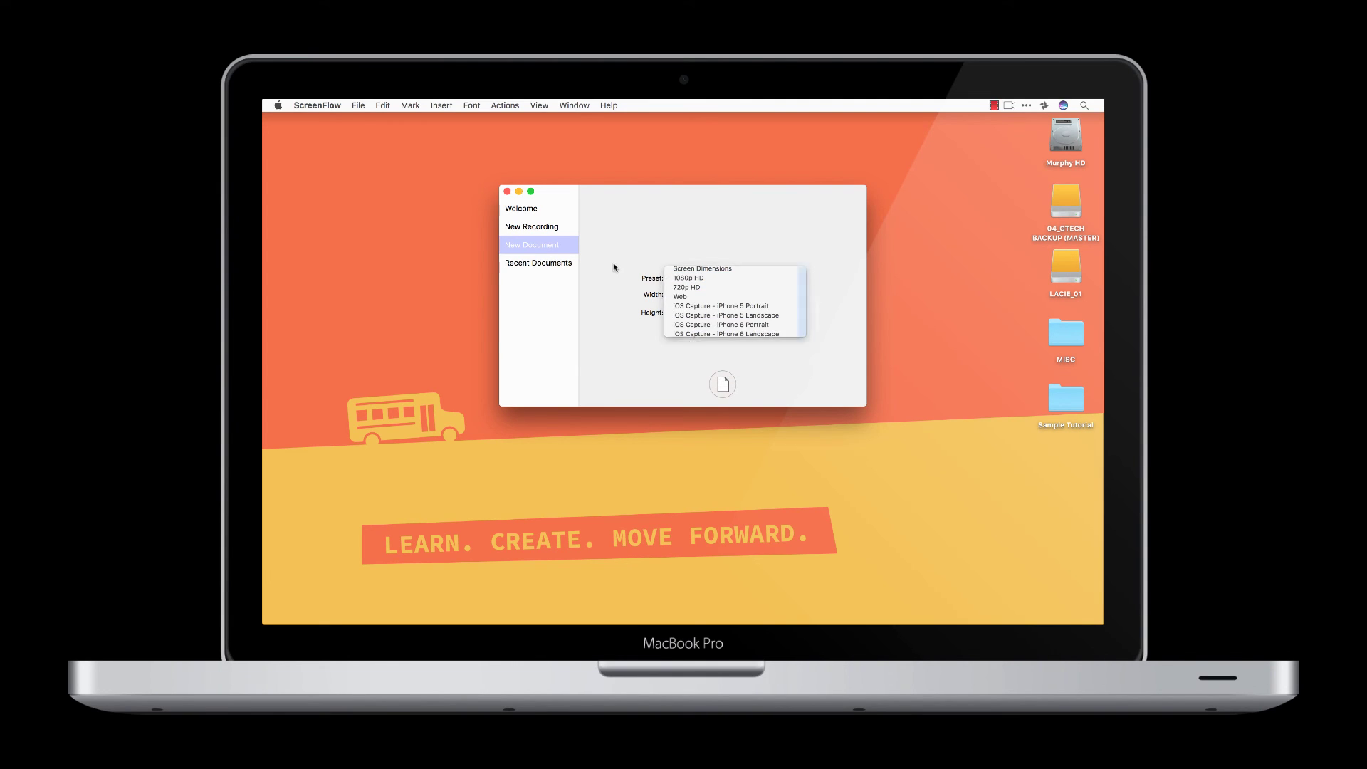
left_click(537, 223)
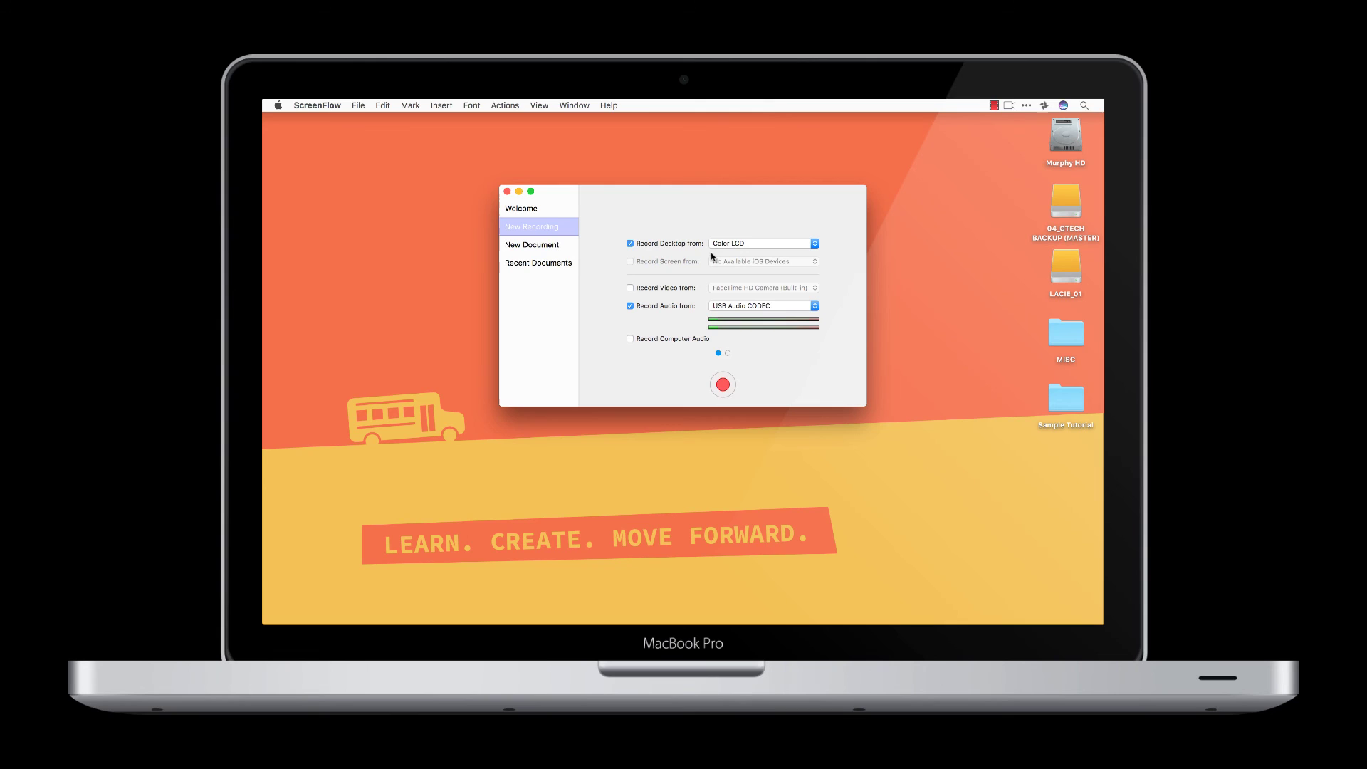